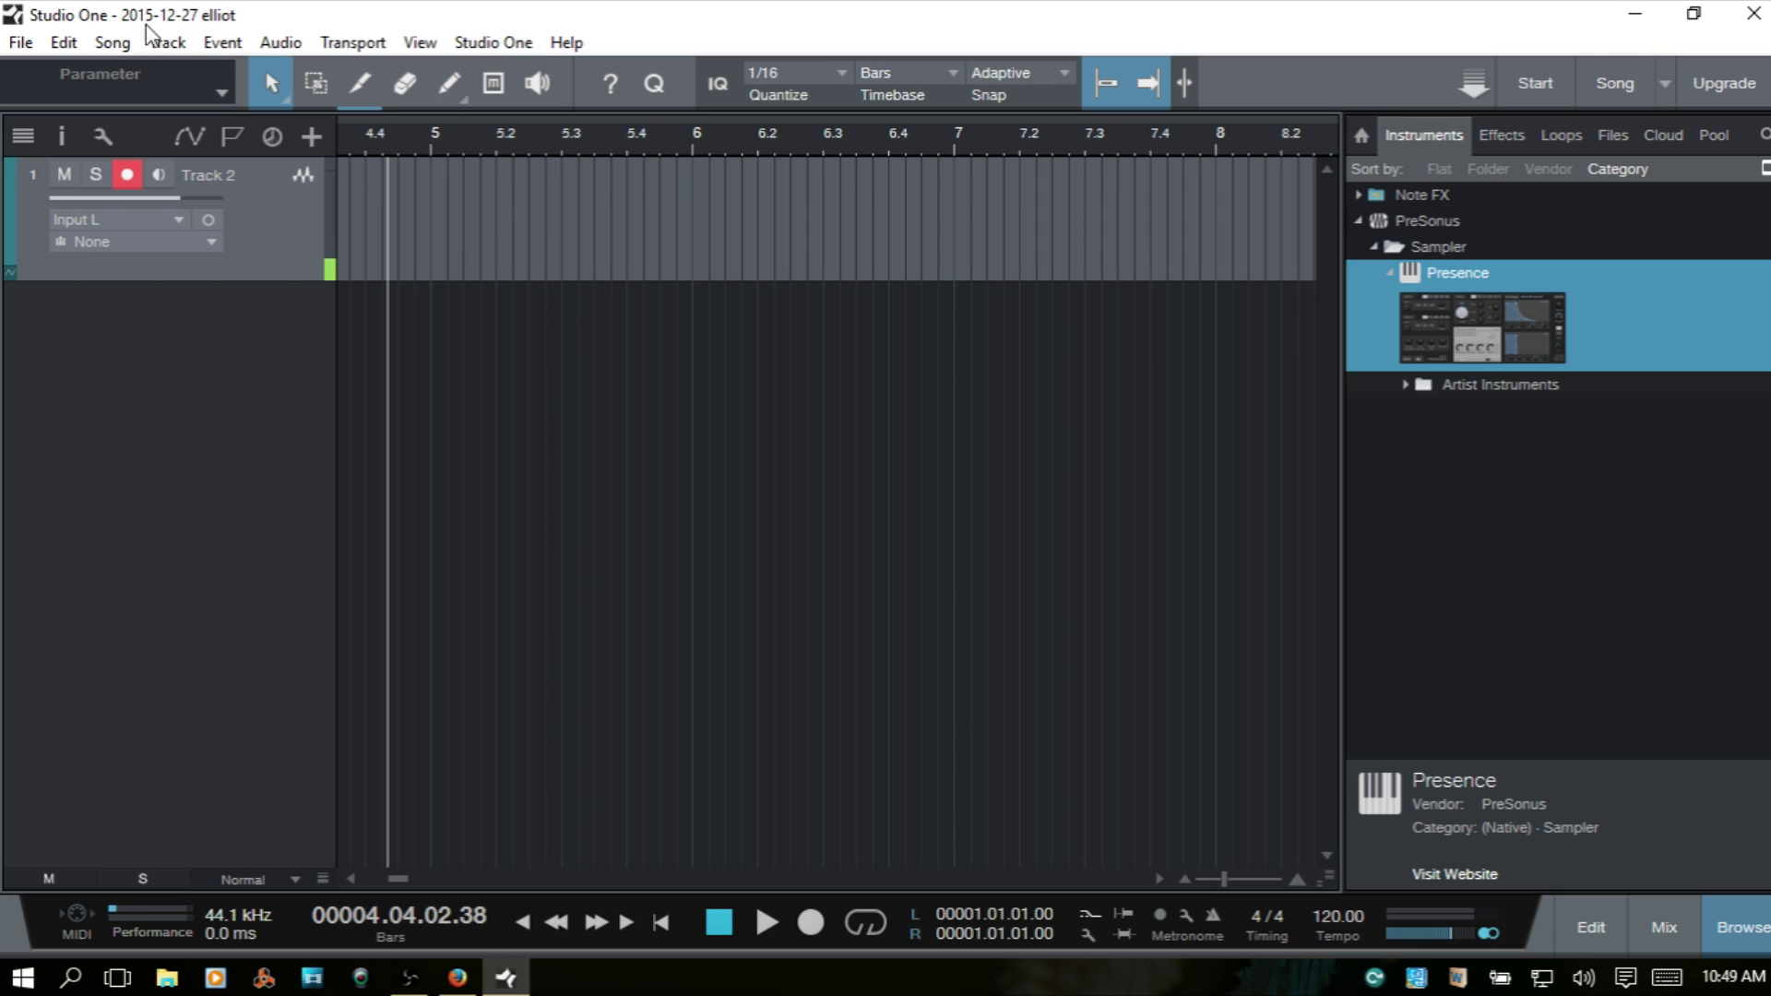
Step: Keep Focusrite Scarlett as the audio device in Options and accept the settings
click(496, 45)
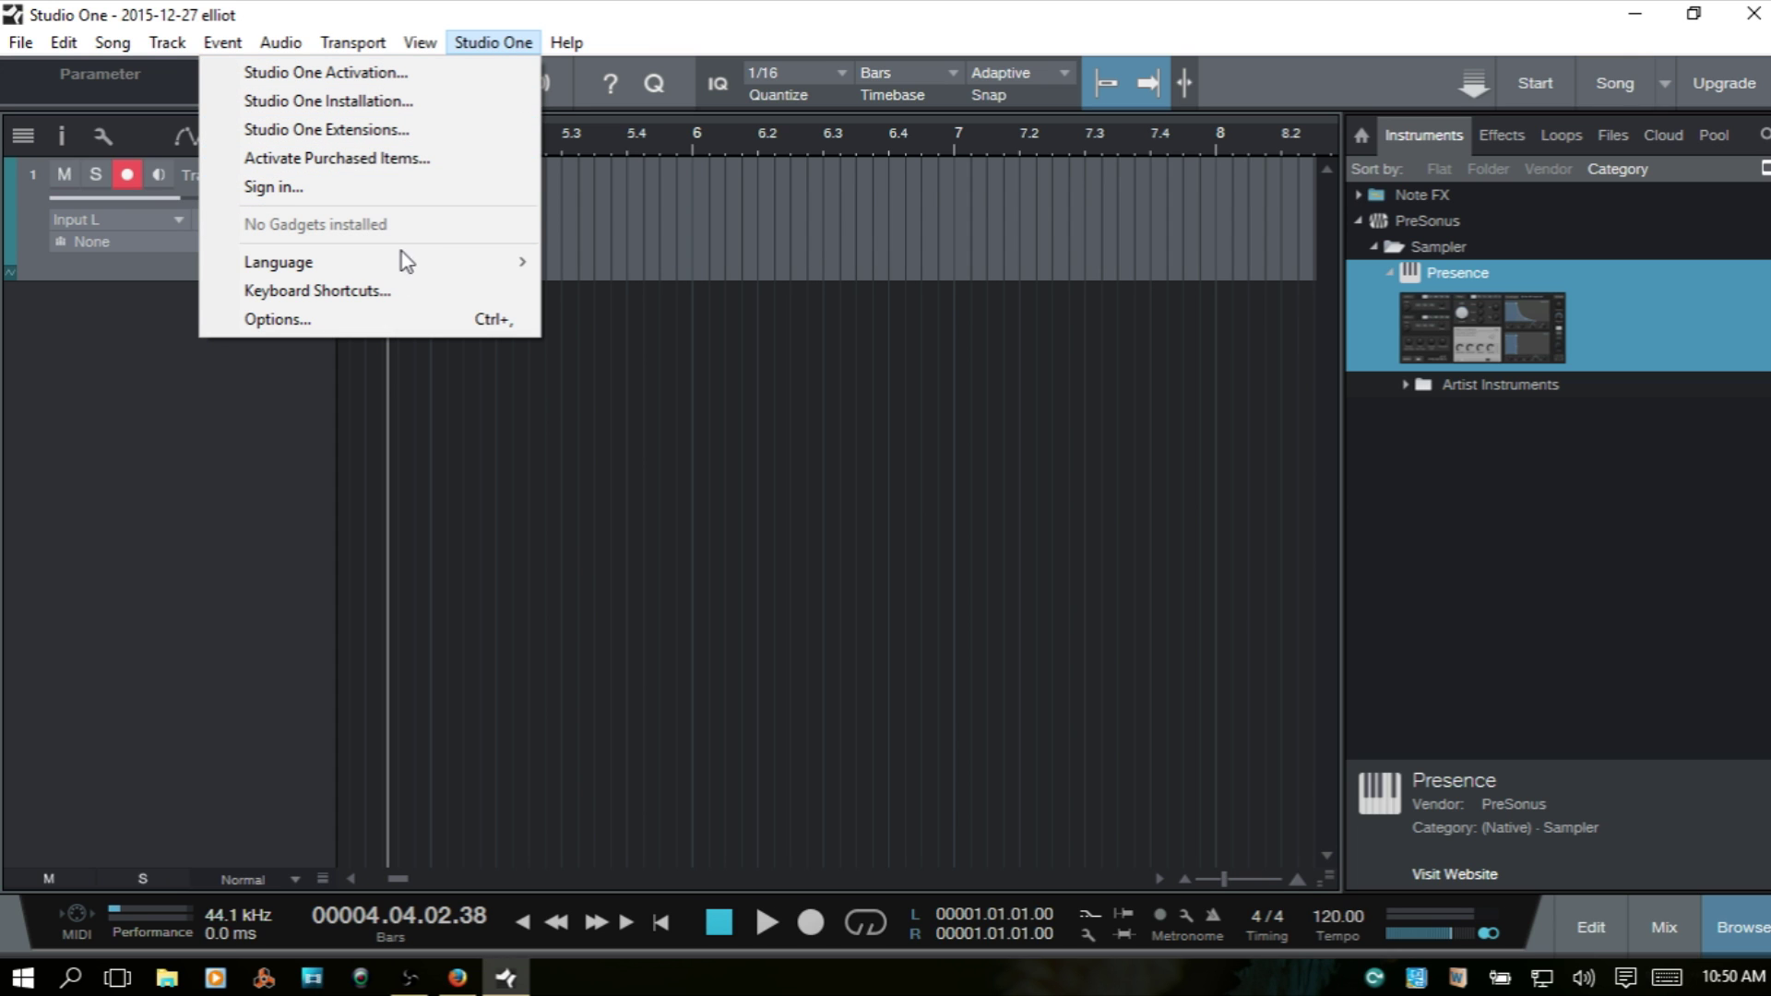
click(367, 319)
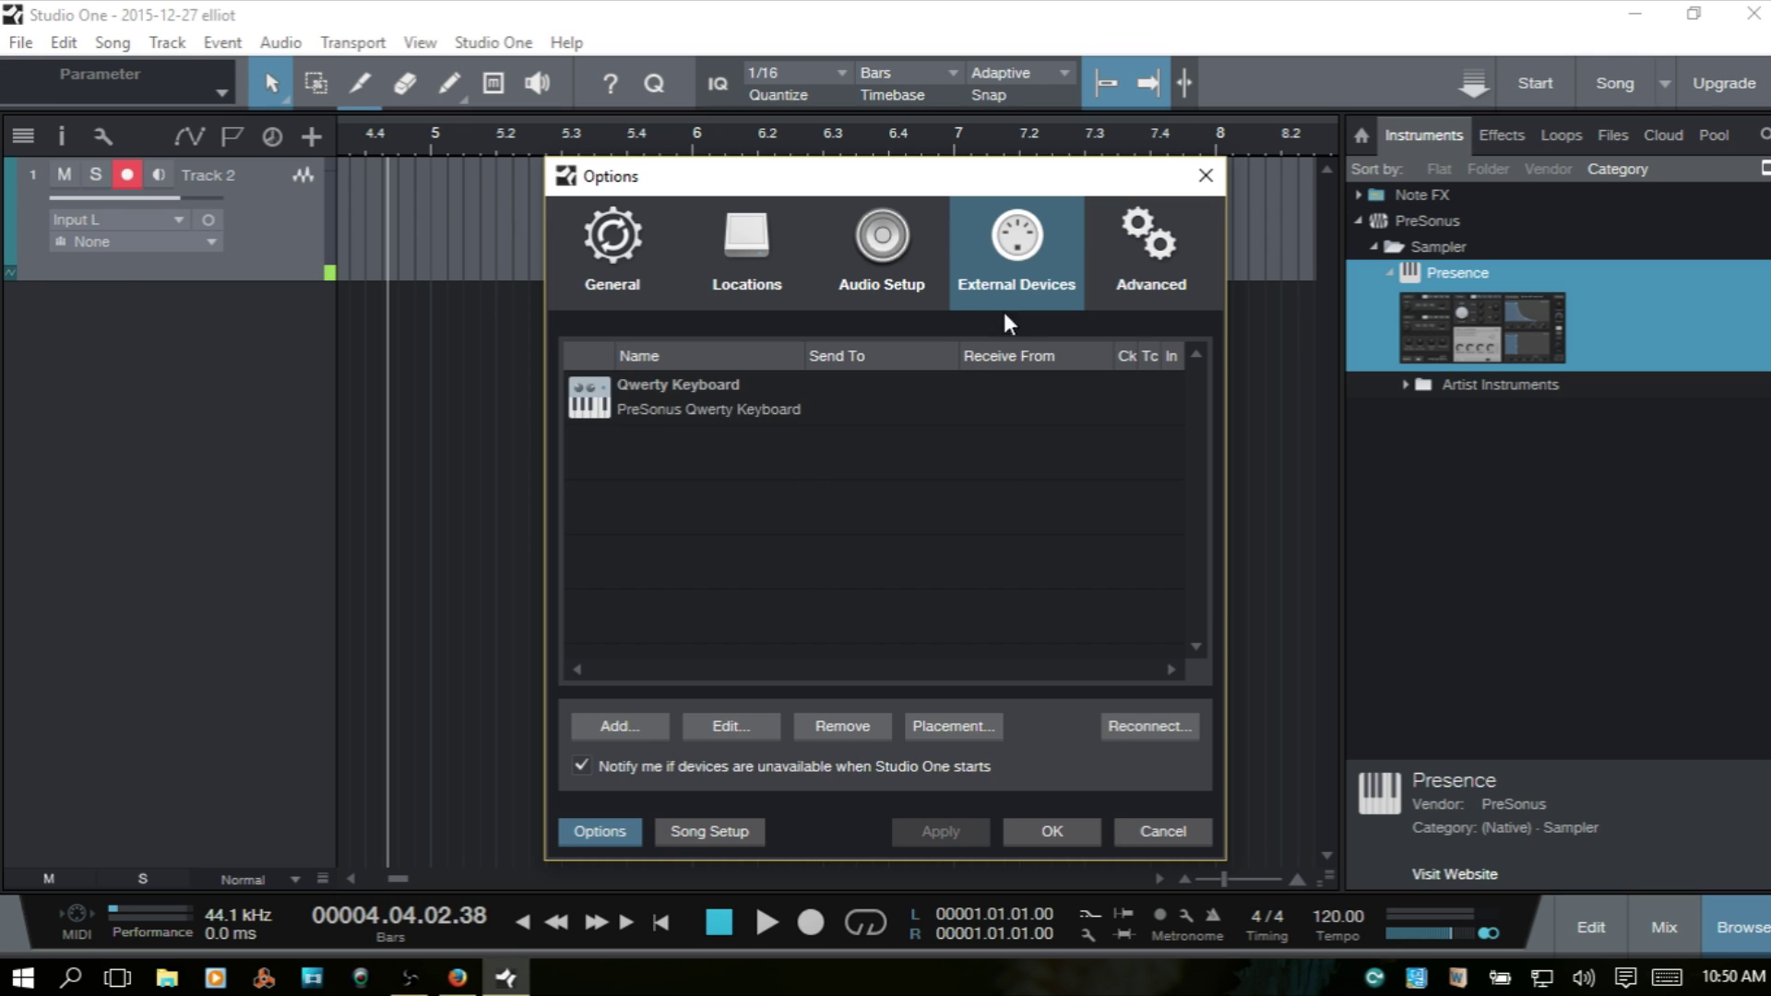
click(866, 242)
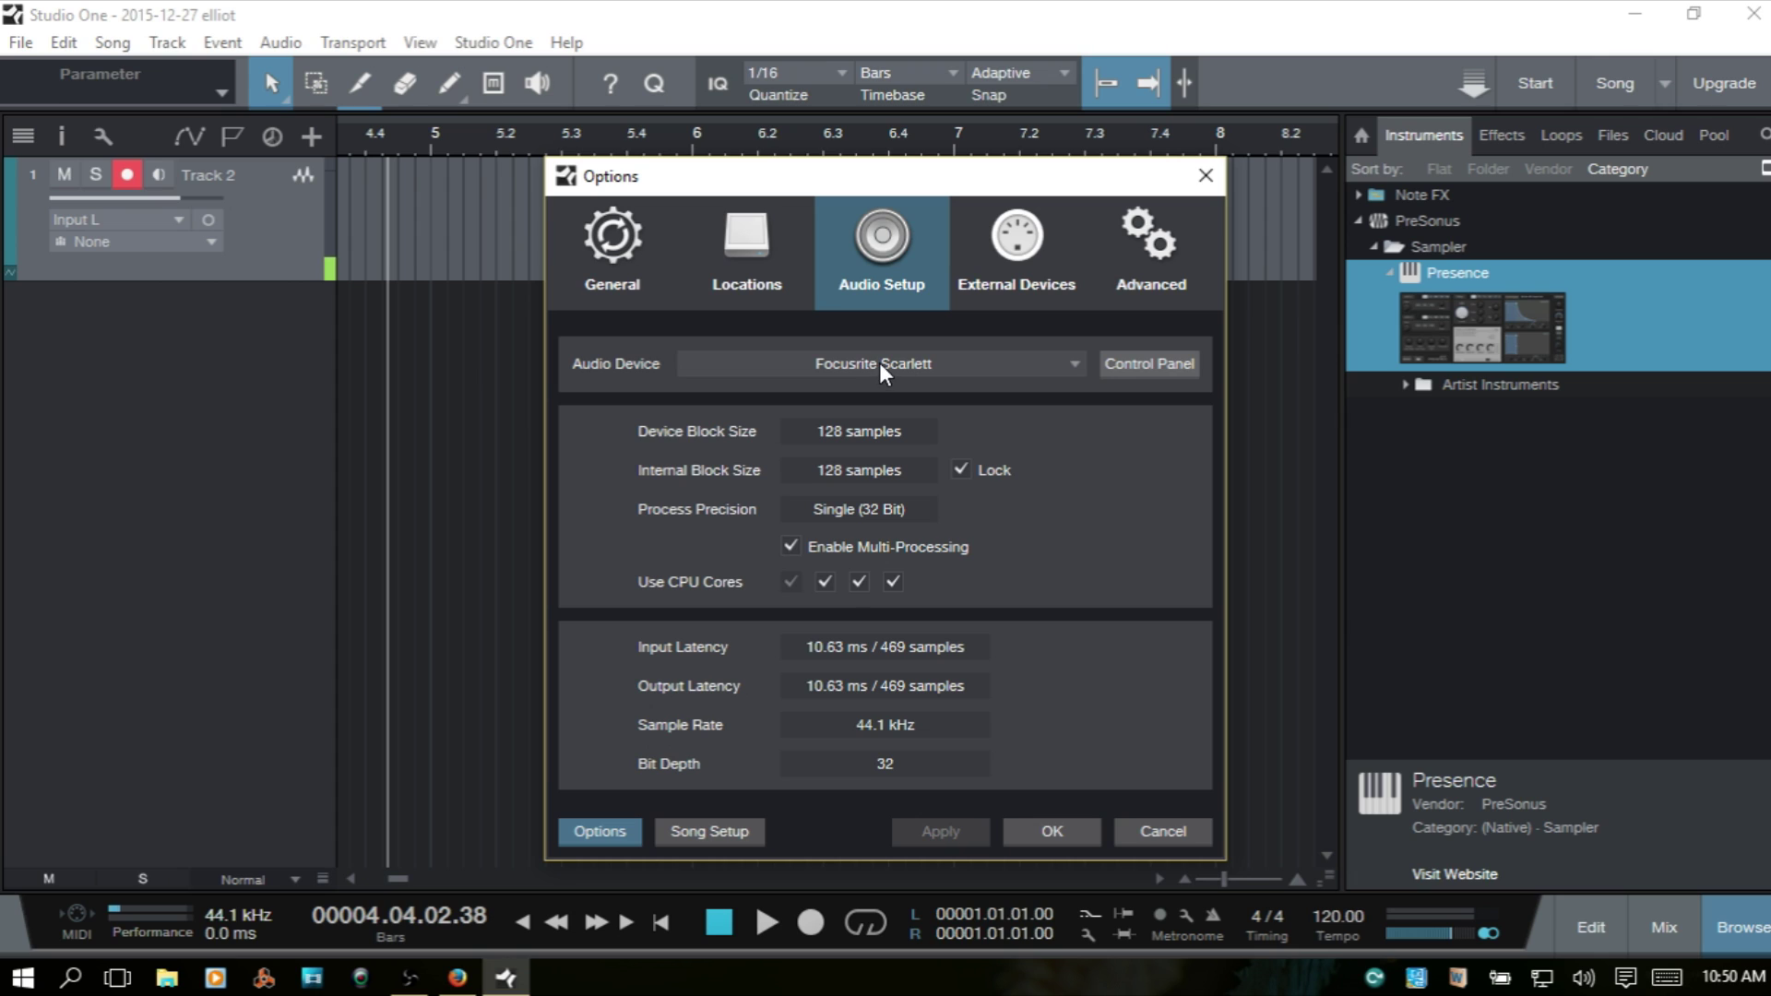
click(1076, 364)
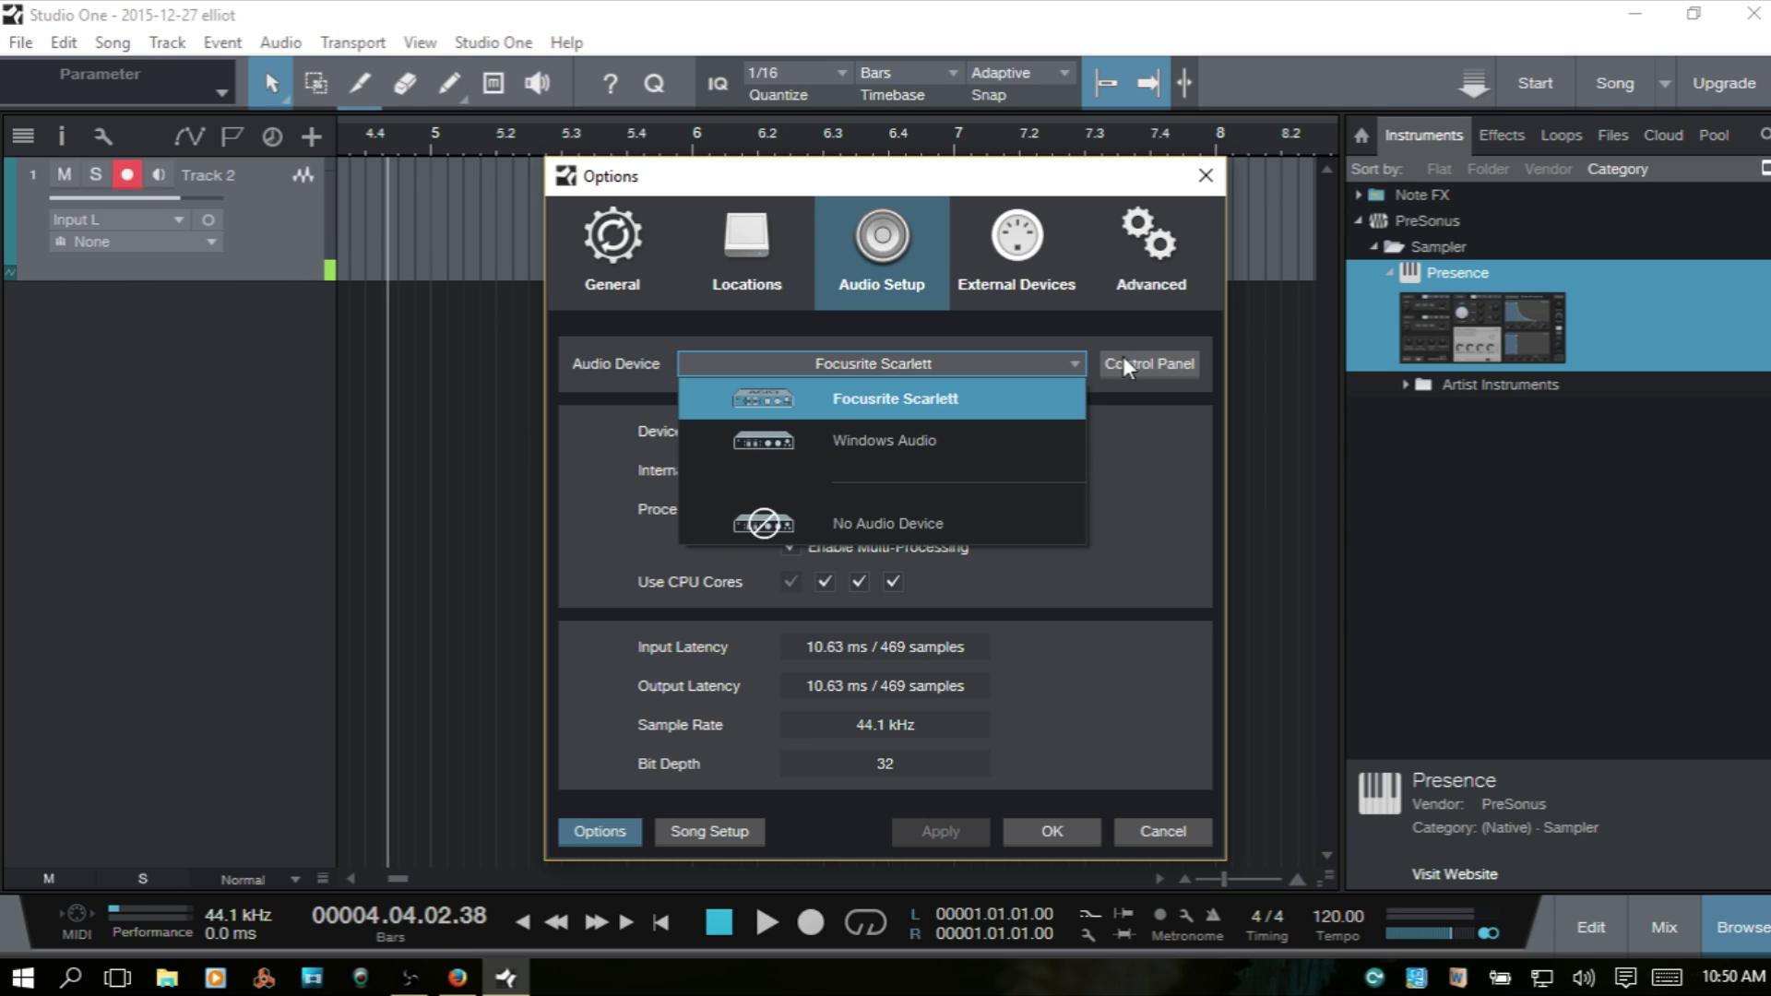
click(1100, 321)
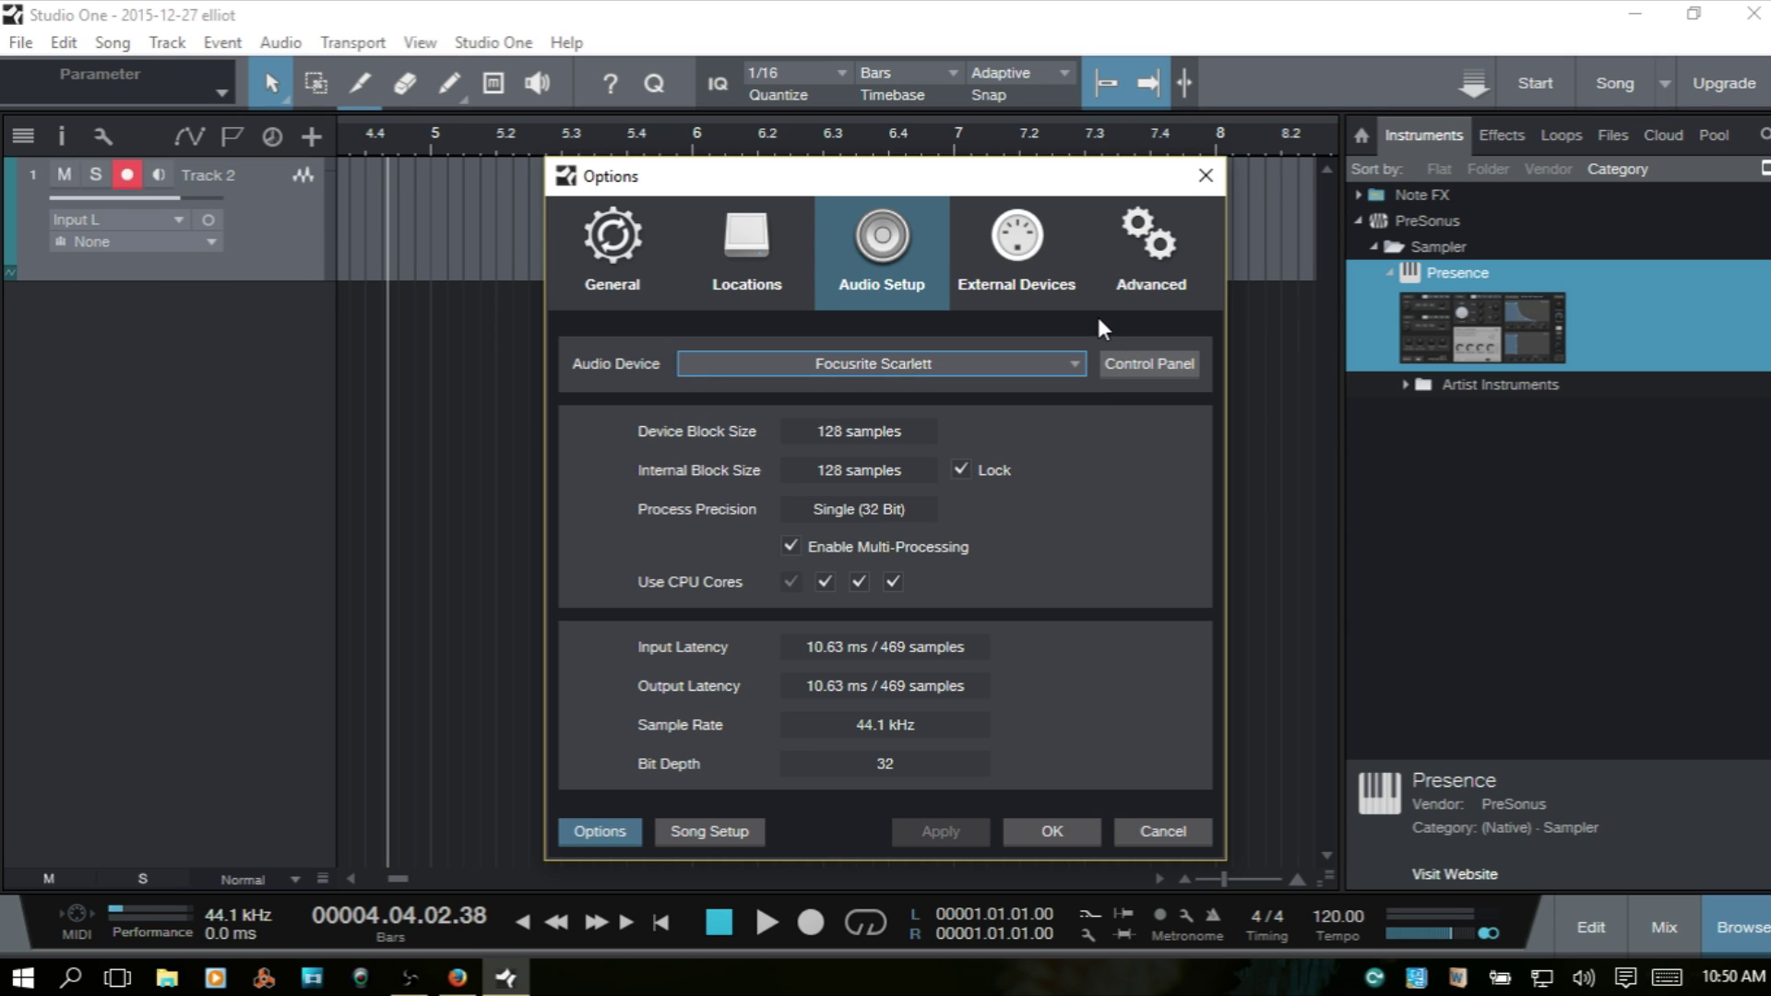
click(1153, 367)
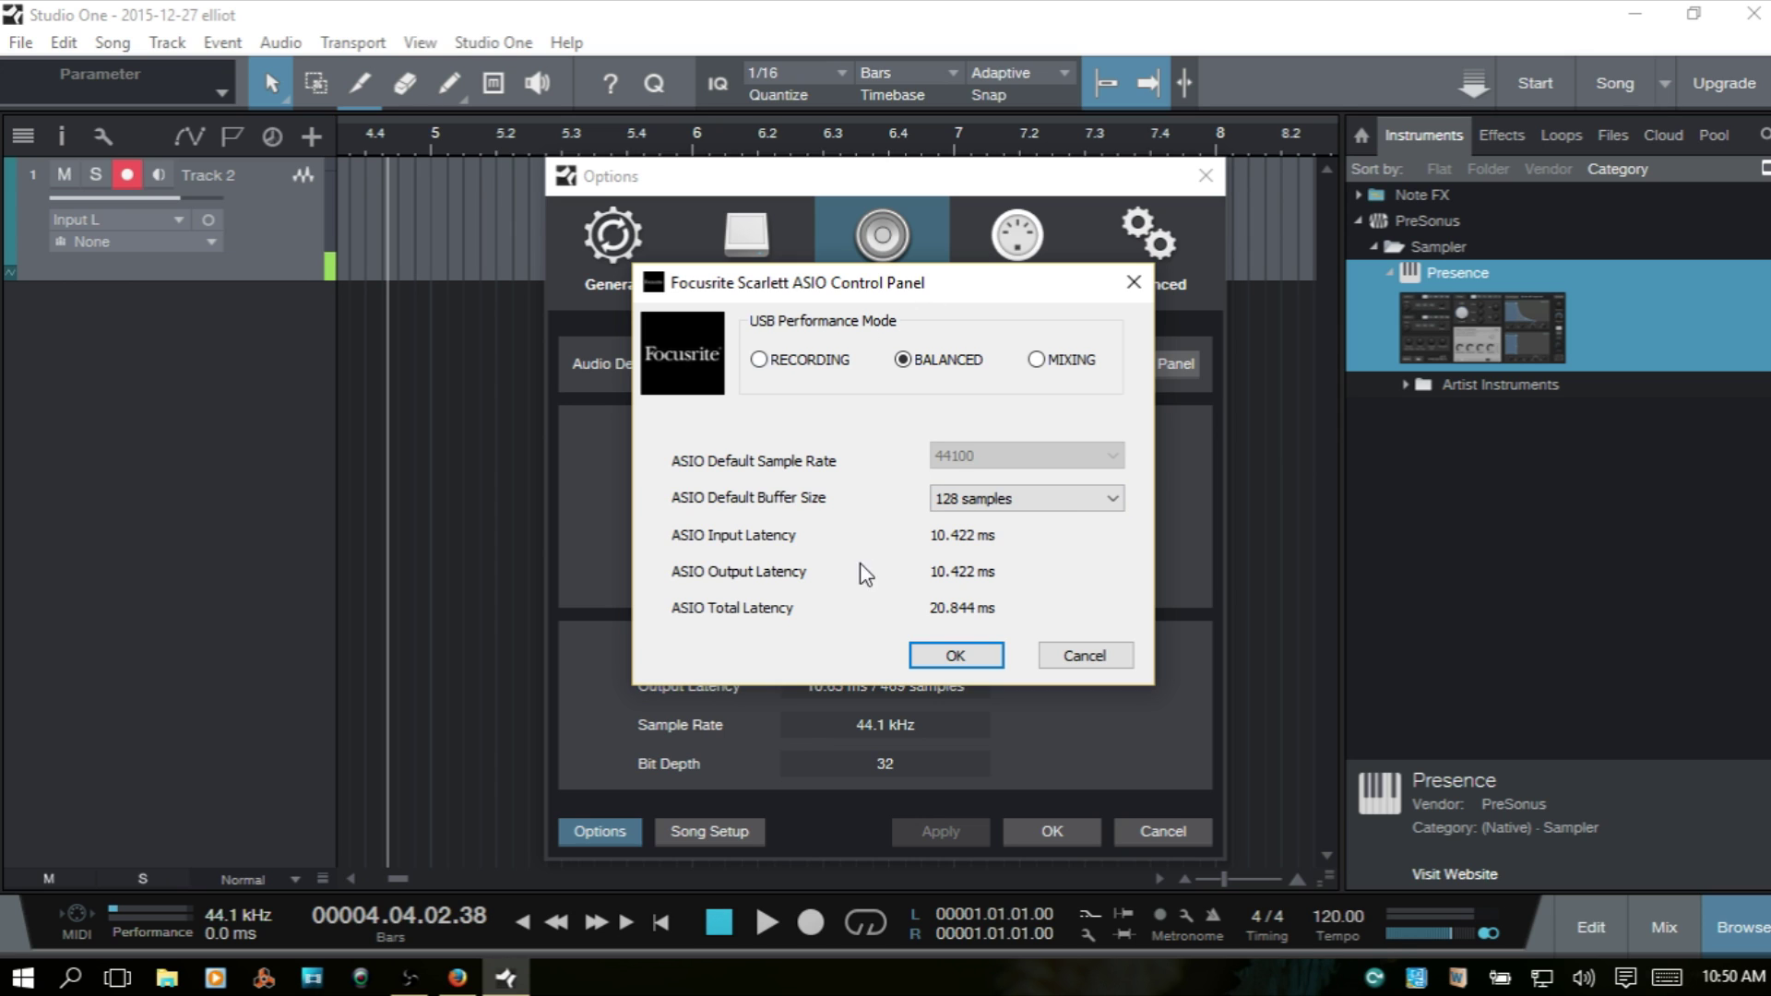
click(1085, 656)
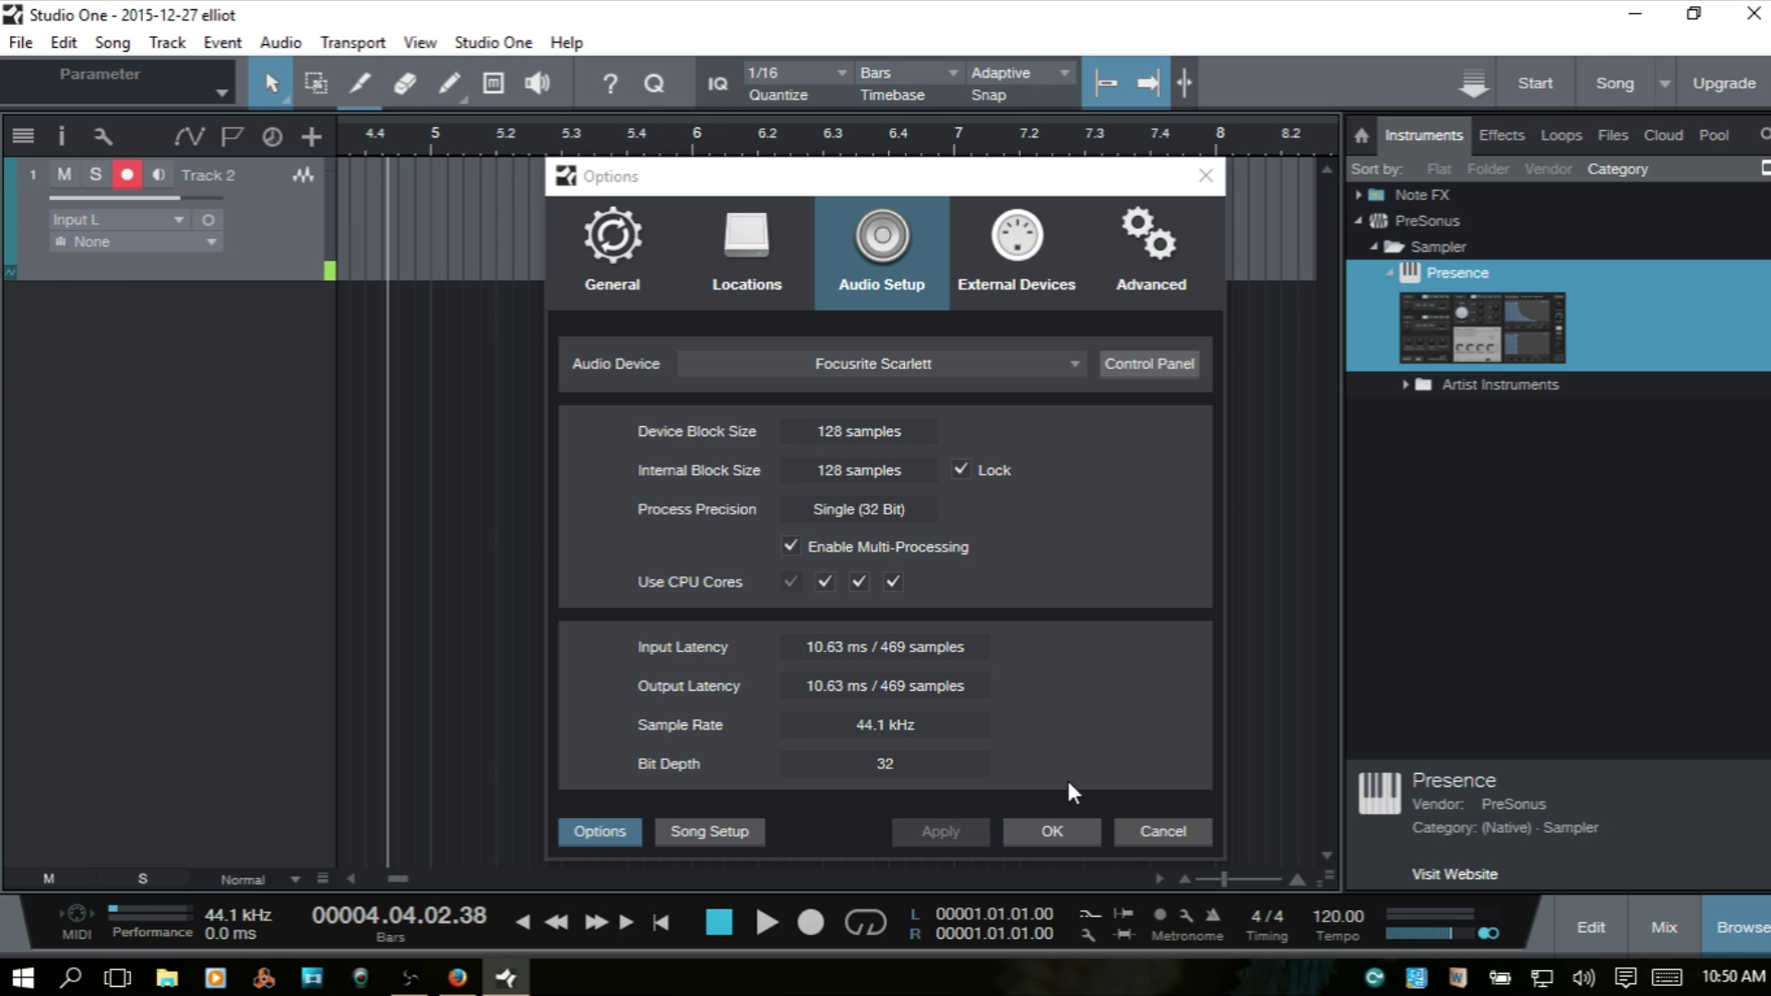
click(958, 727)
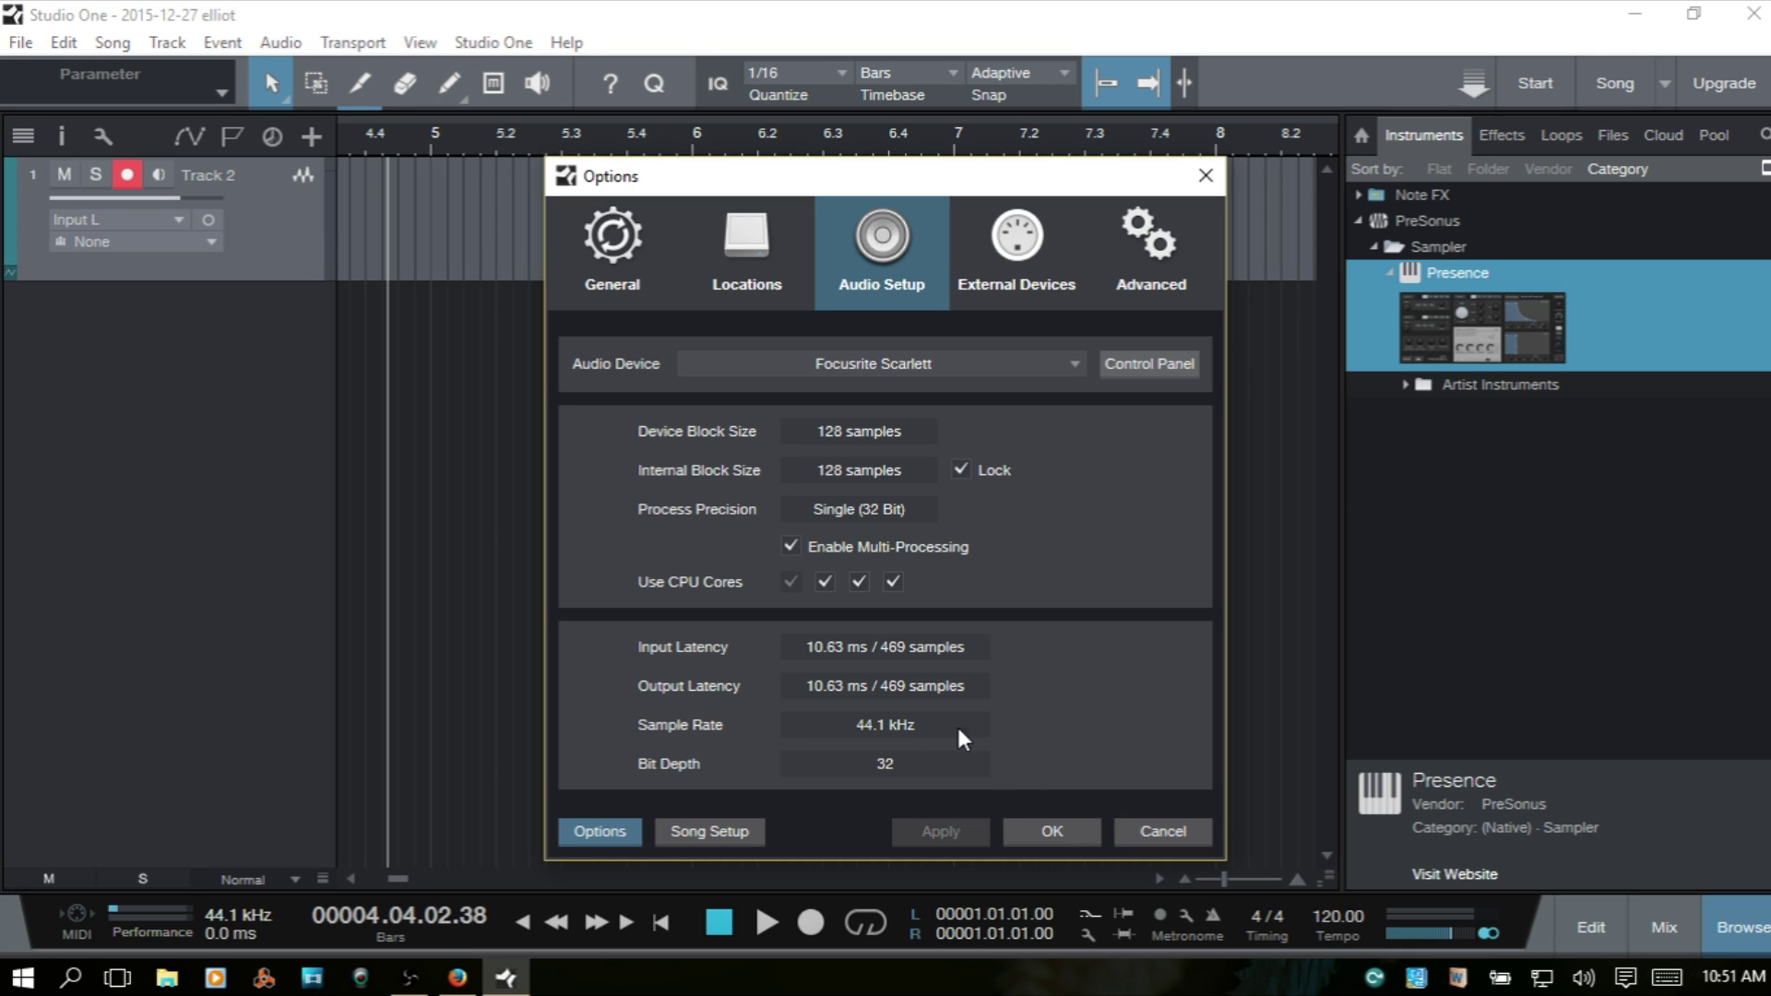
click(1049, 829)
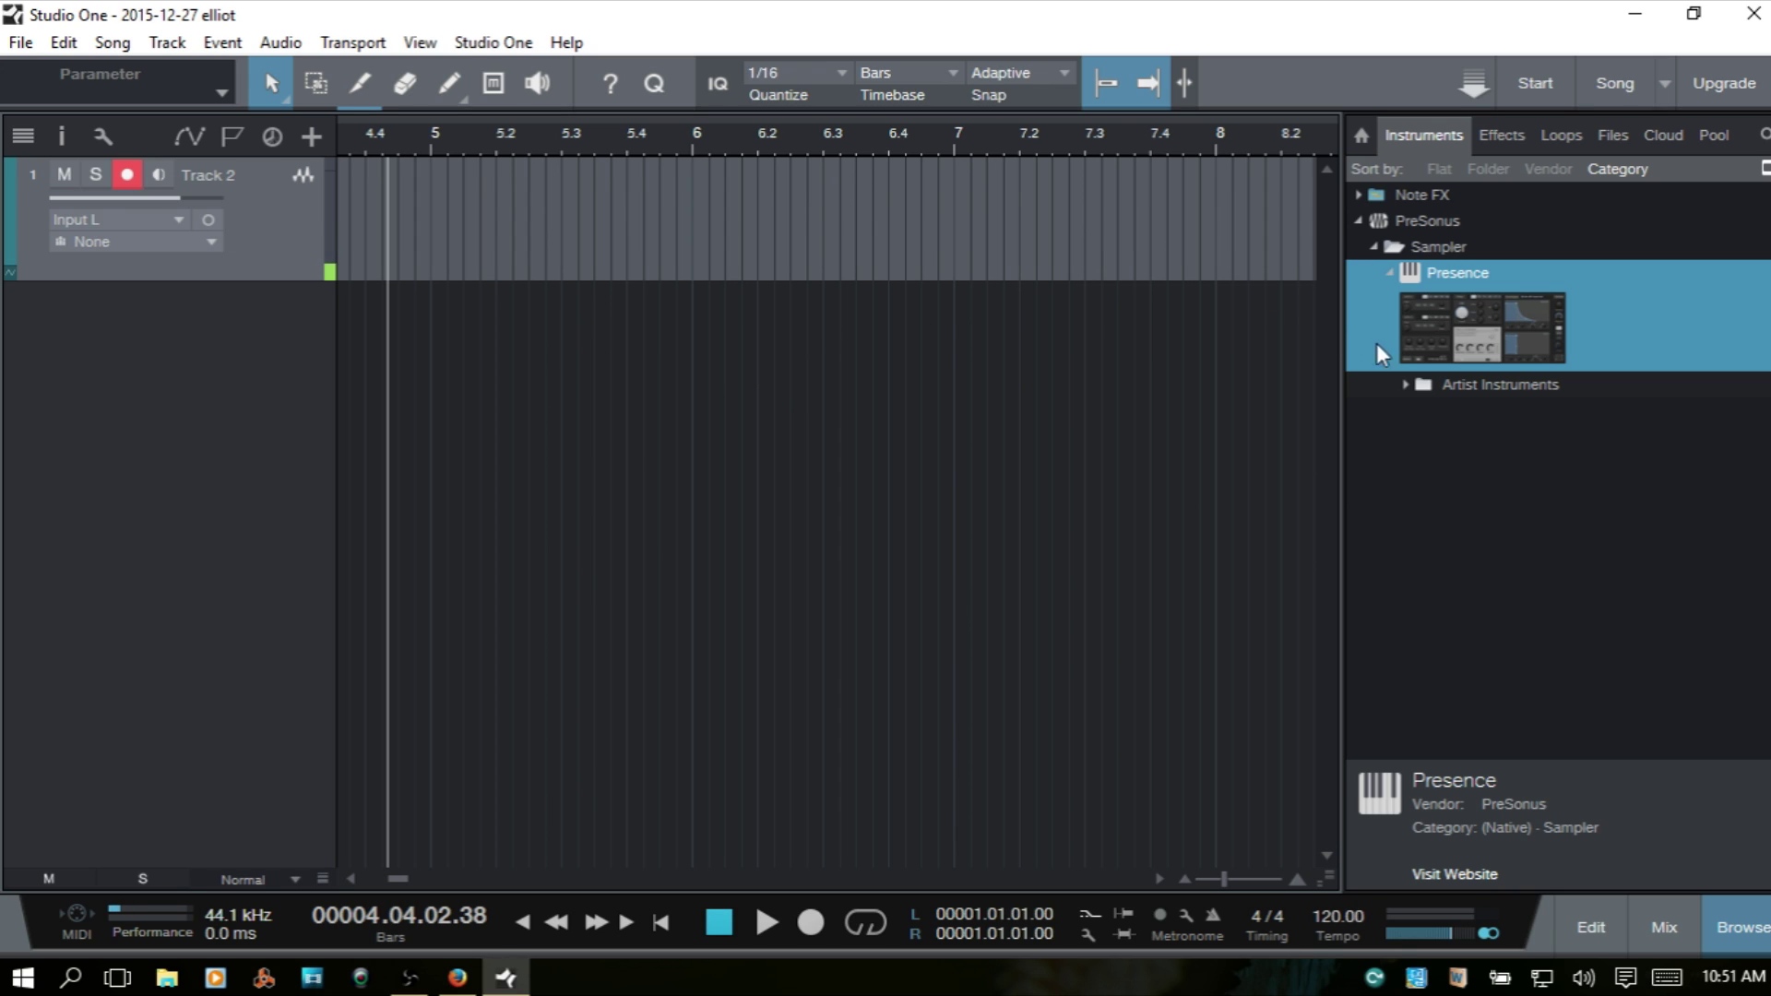
Step: Add a new instrument track with the 303 Bass preset from Artist Instruments > Bass
click(1403, 381)
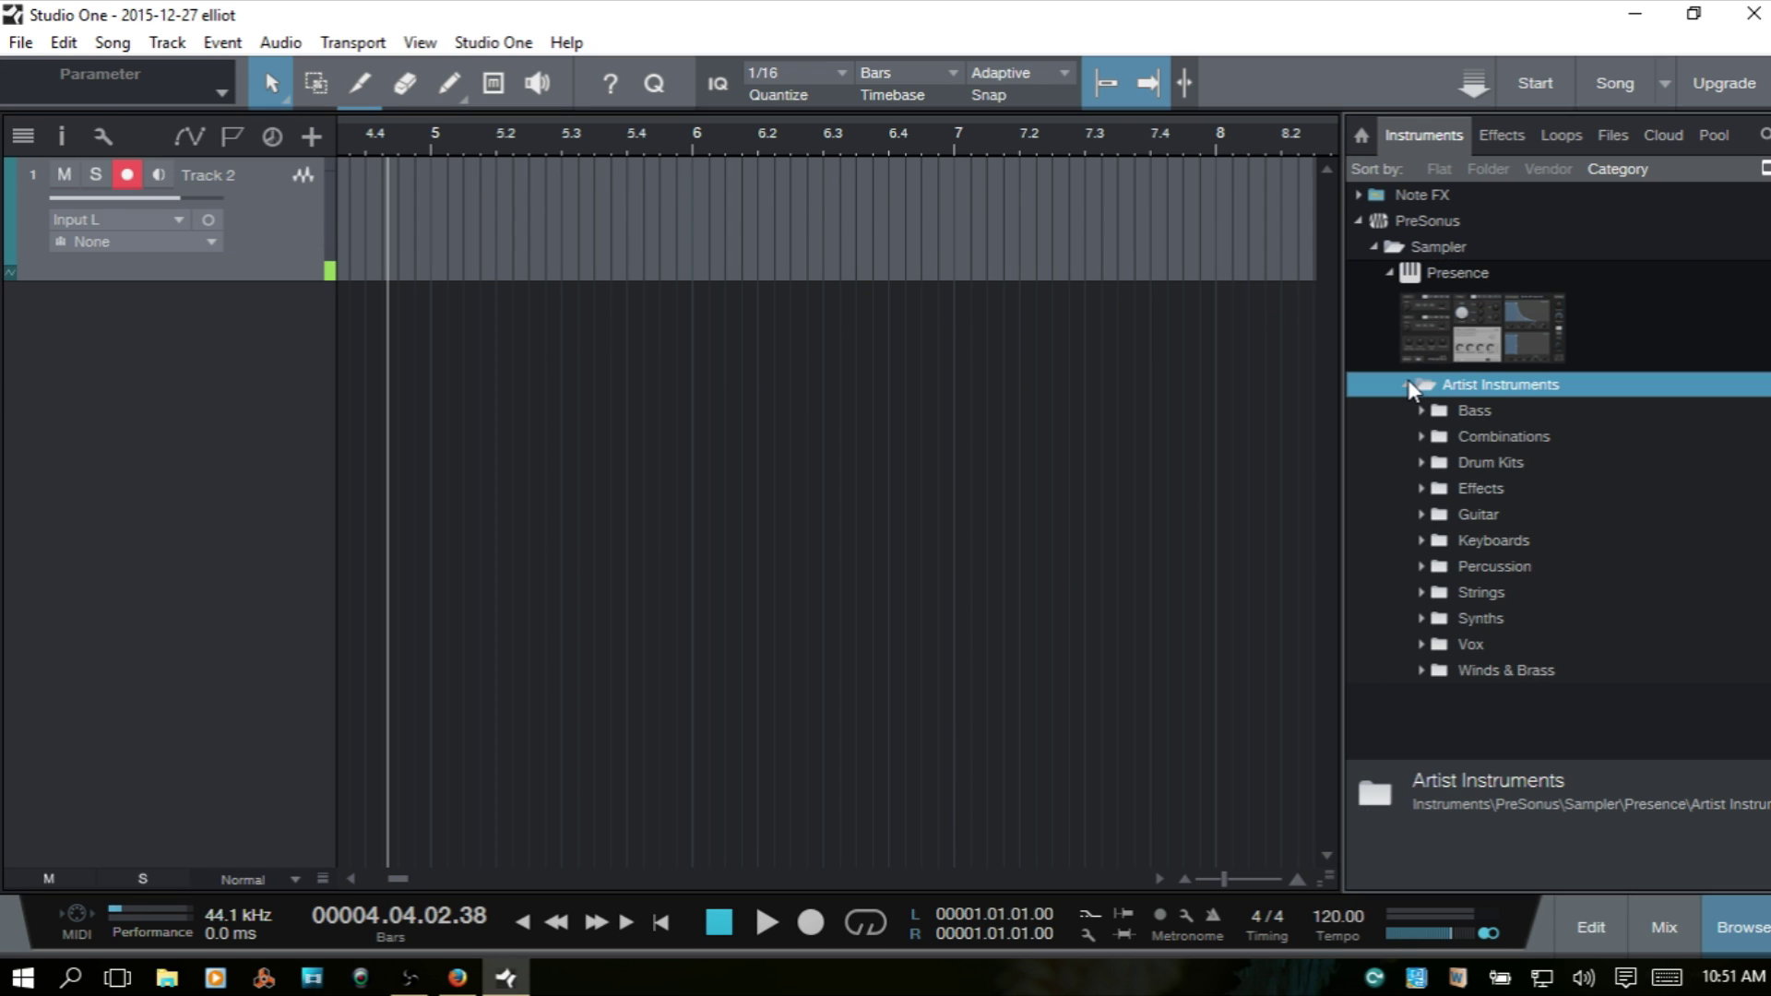
click(1421, 414)
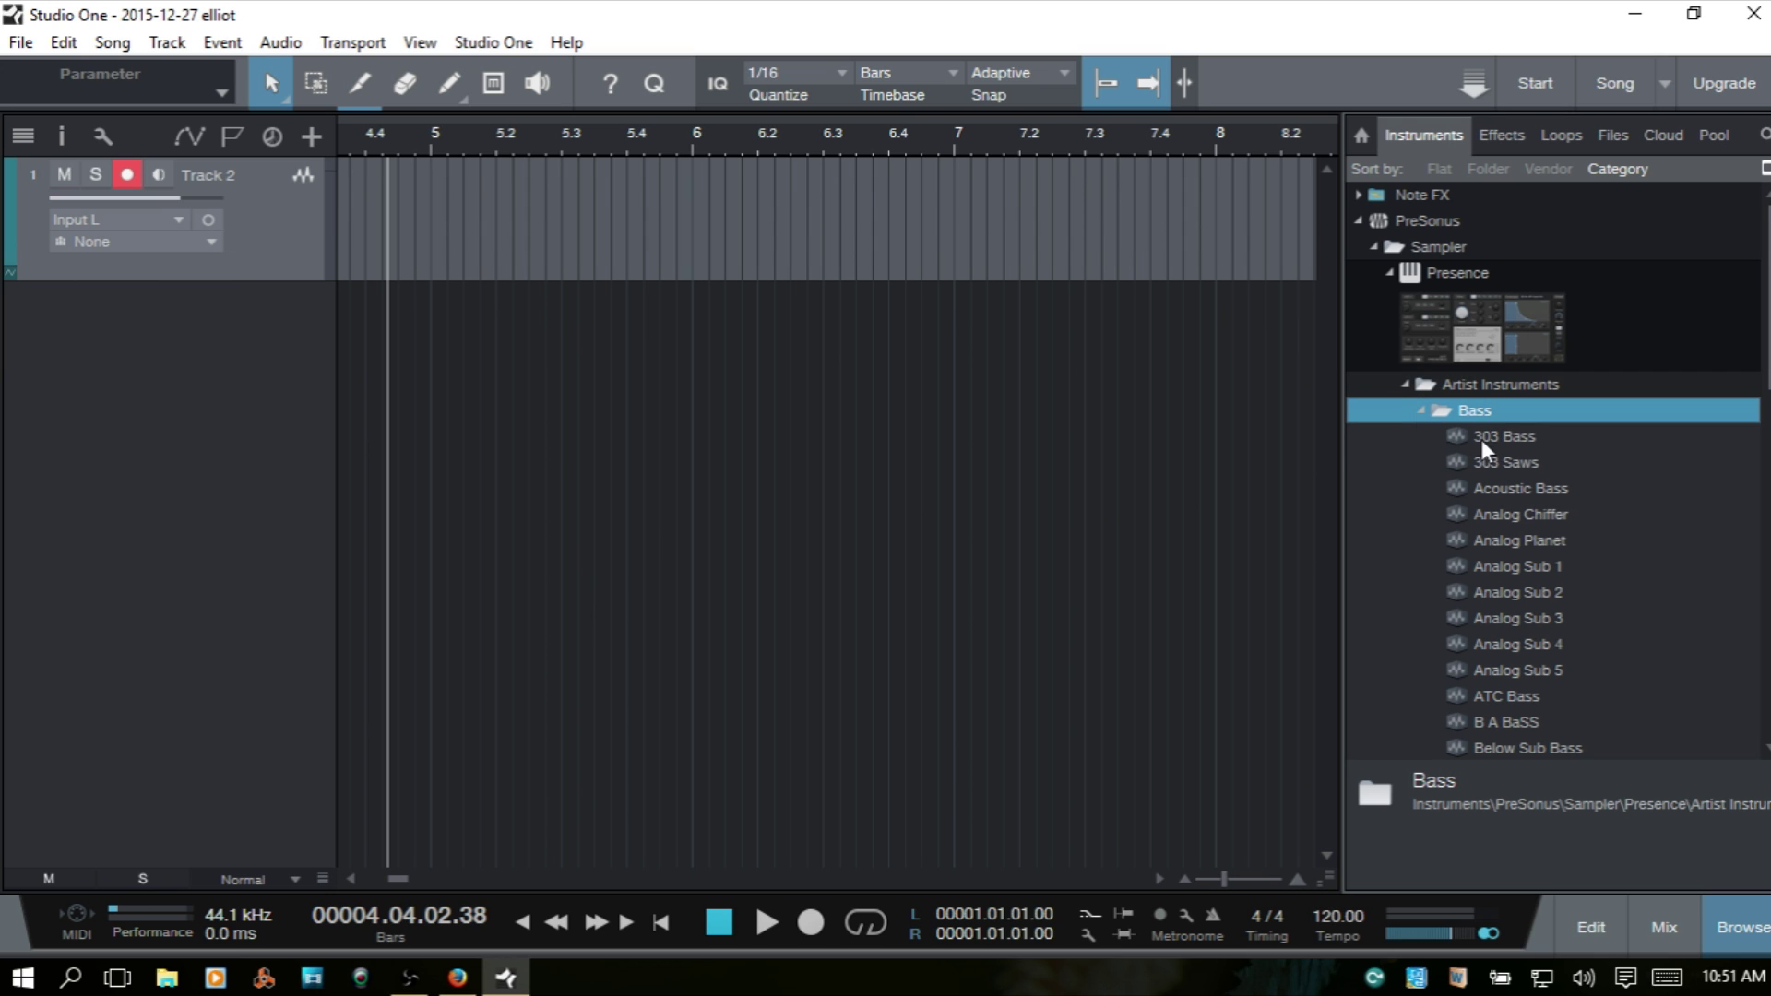
drag(1508, 435, 836, 426)
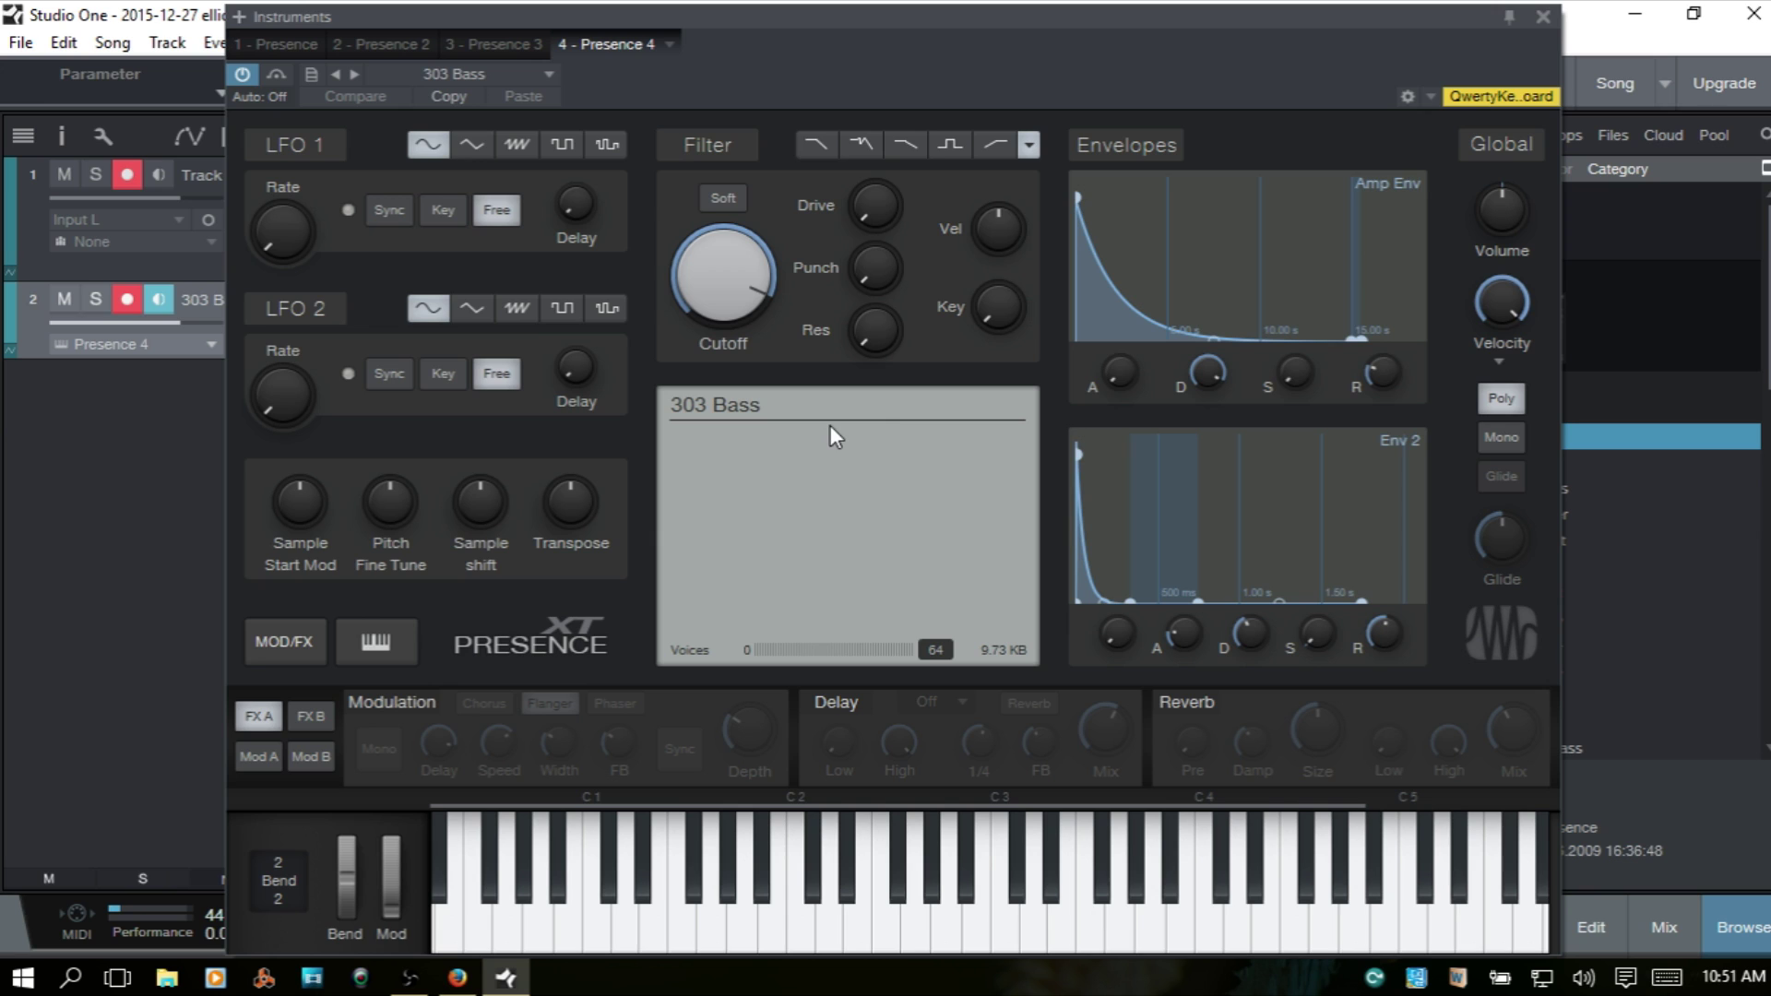
click(1407, 95)
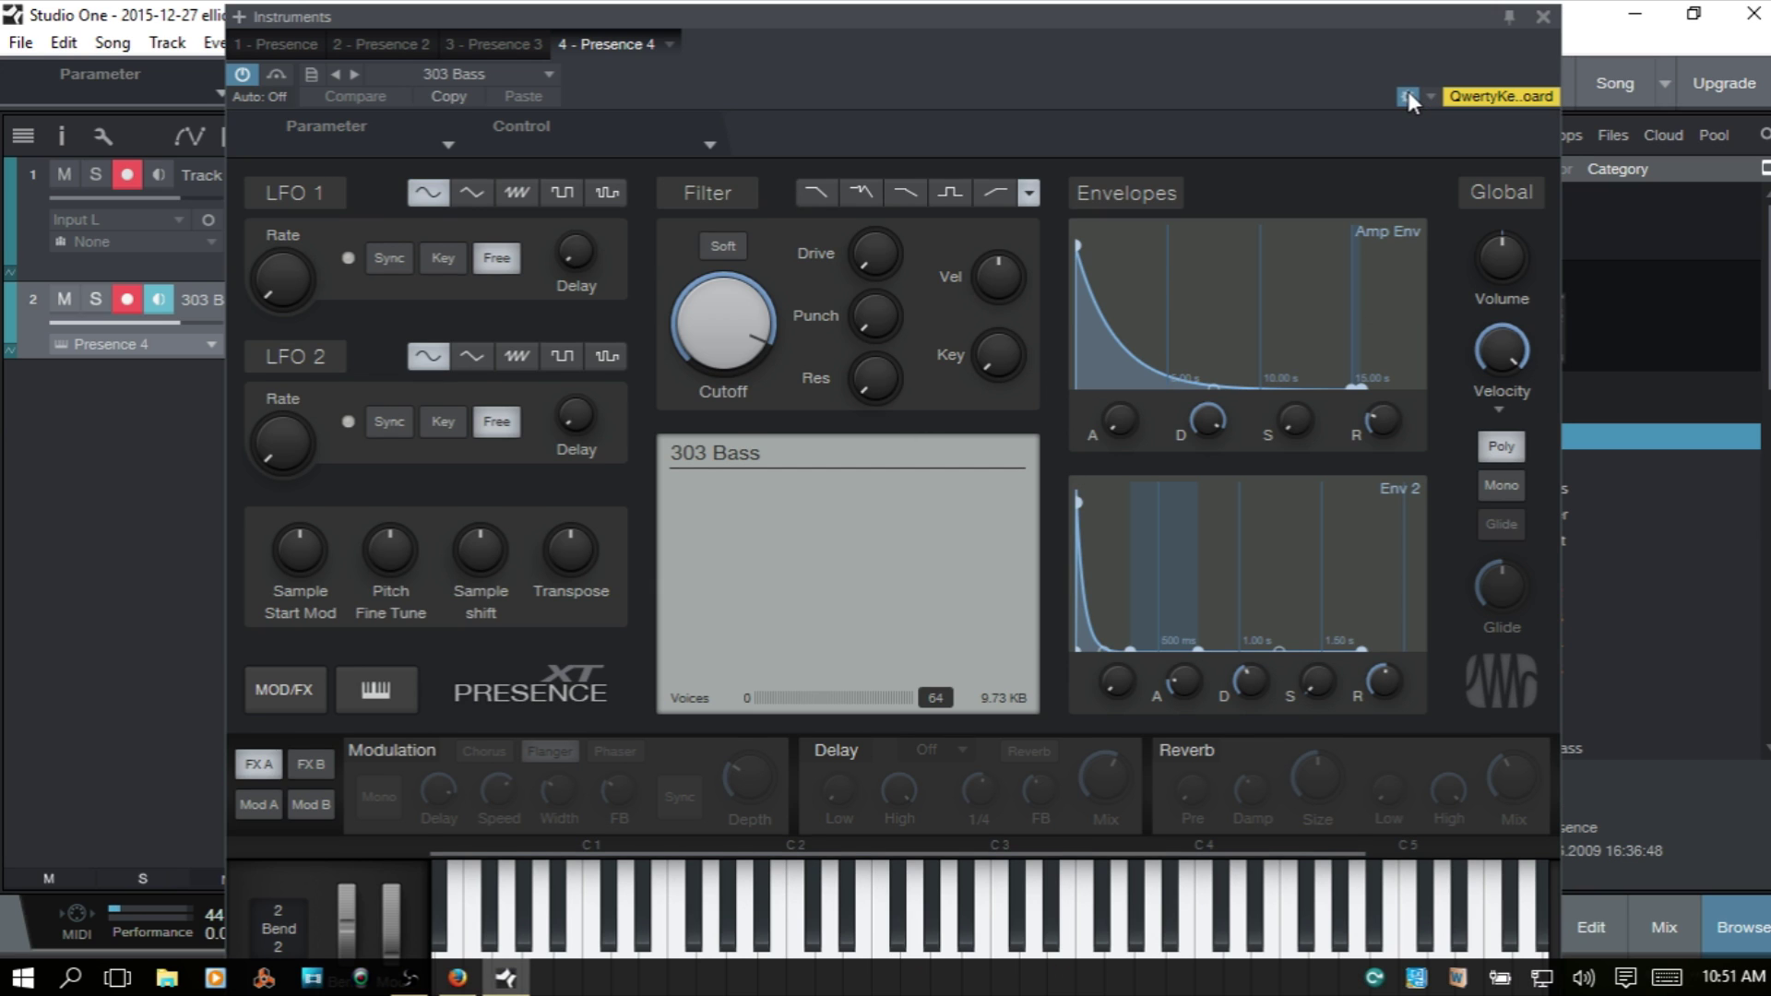
Step: Play W, T, E, R, Q, E, W on the 303 Bass through the Qwerty Keyboard window
click(710, 143)
click(775, 168)
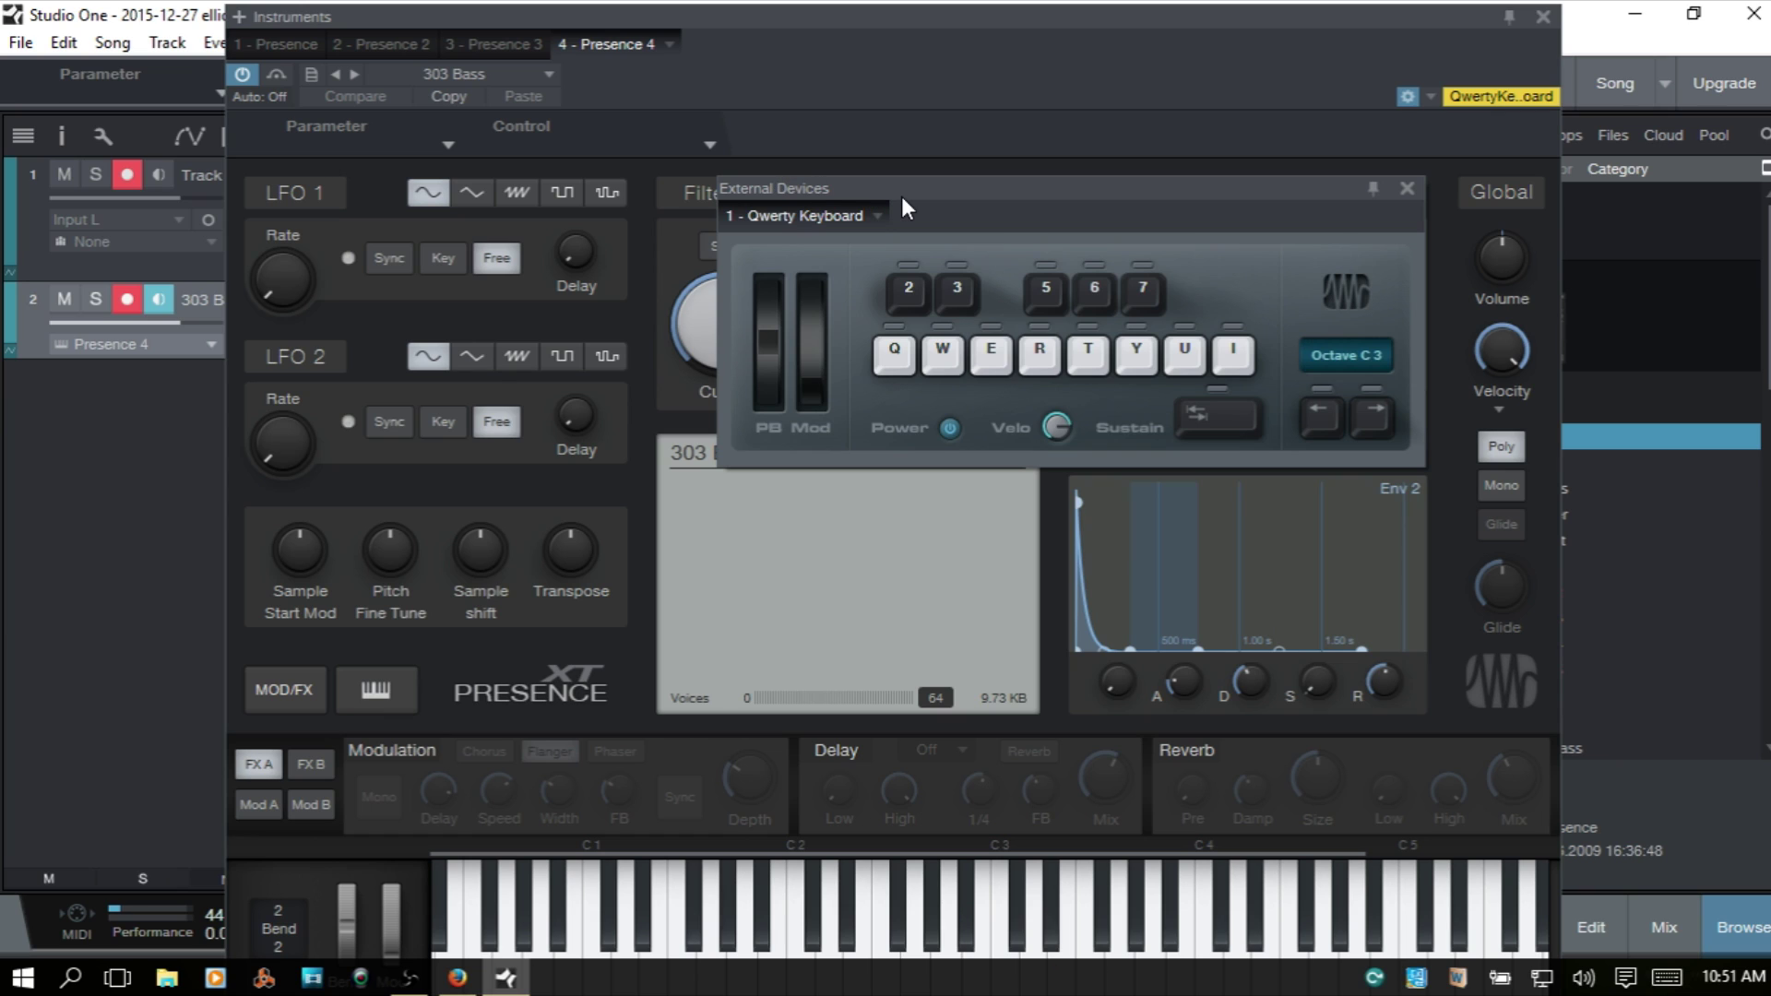
key(w)
key(t)
key(e)
key(r)
key(q)
key(e)
key(w)
click(1407, 190)
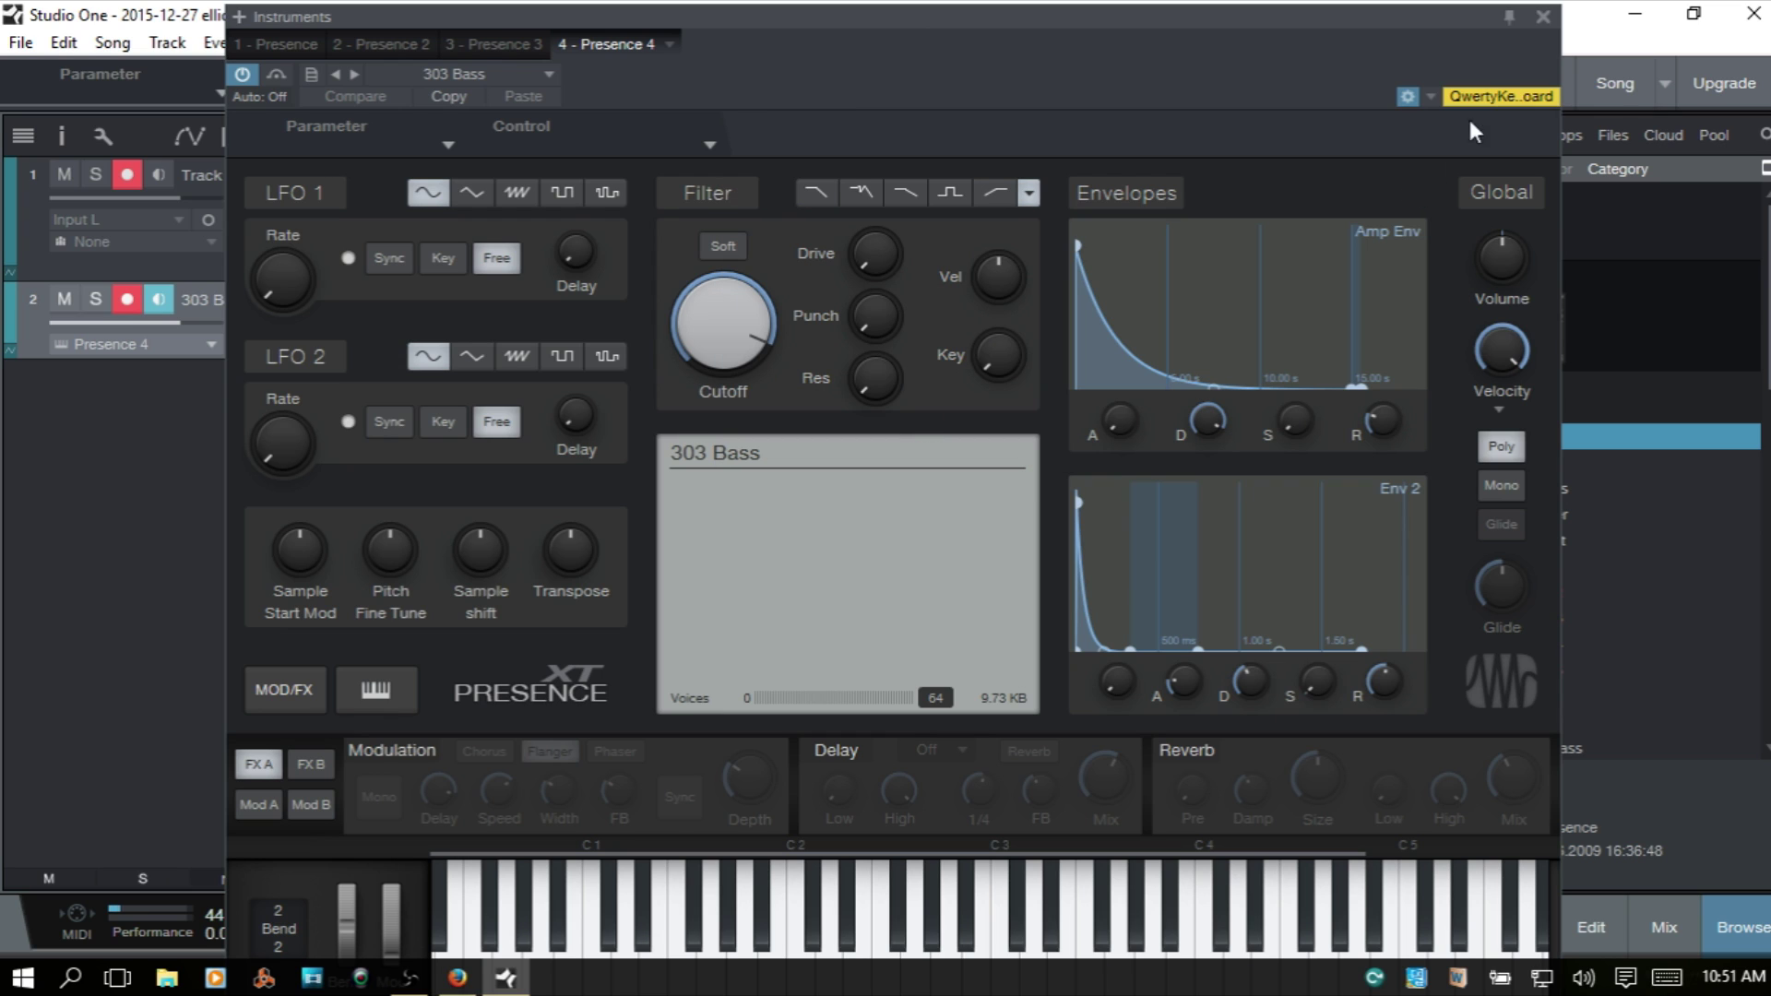
Step: Set the 303 Bass track's input to Qwerty Keyboard
click(1543, 17)
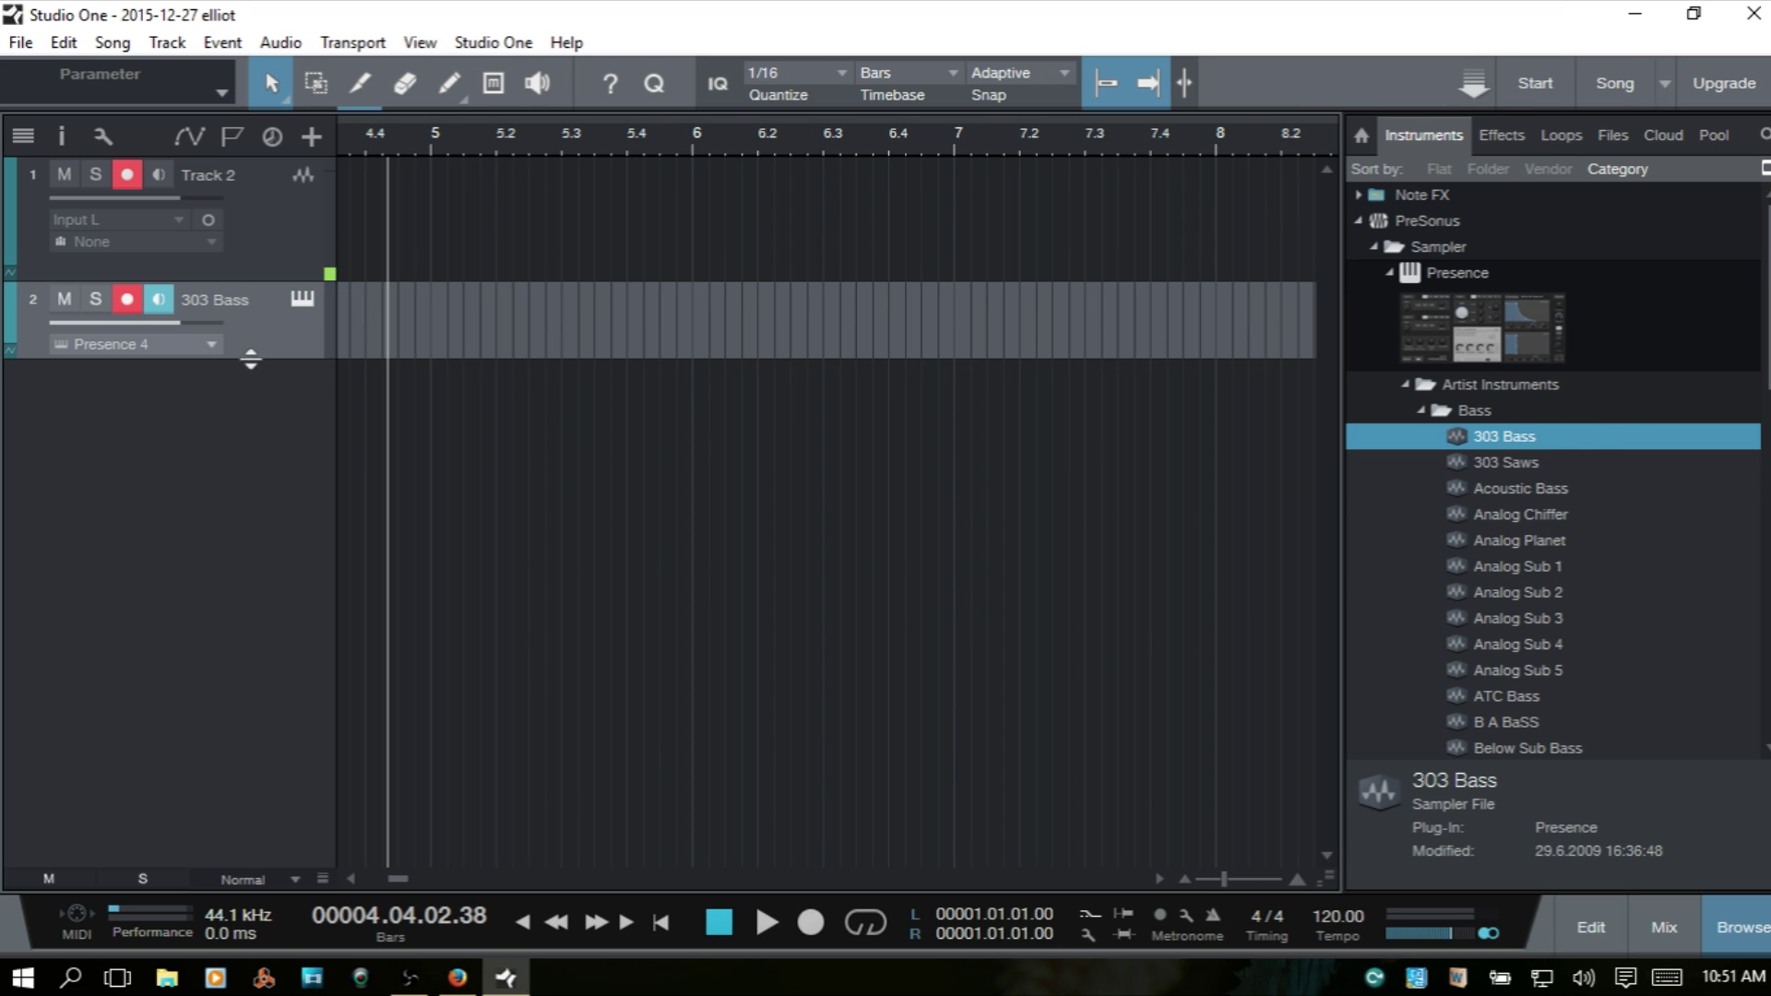
drag(240, 358, 239, 458)
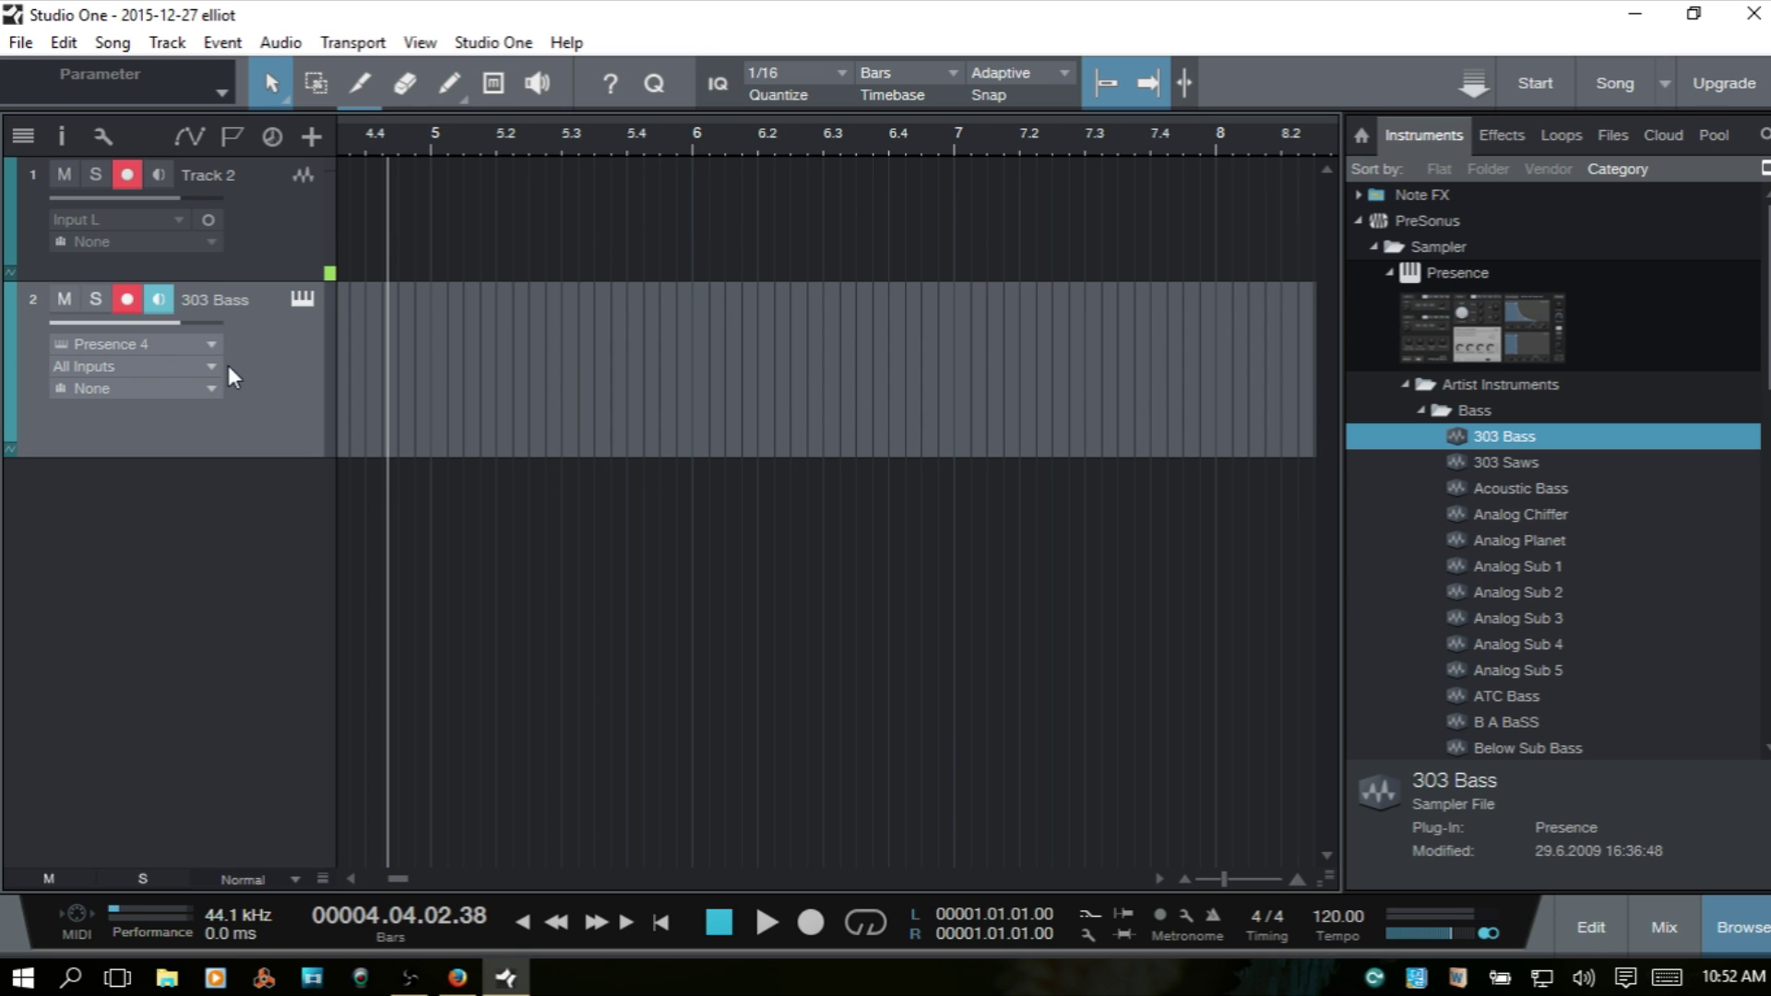
click(152, 367)
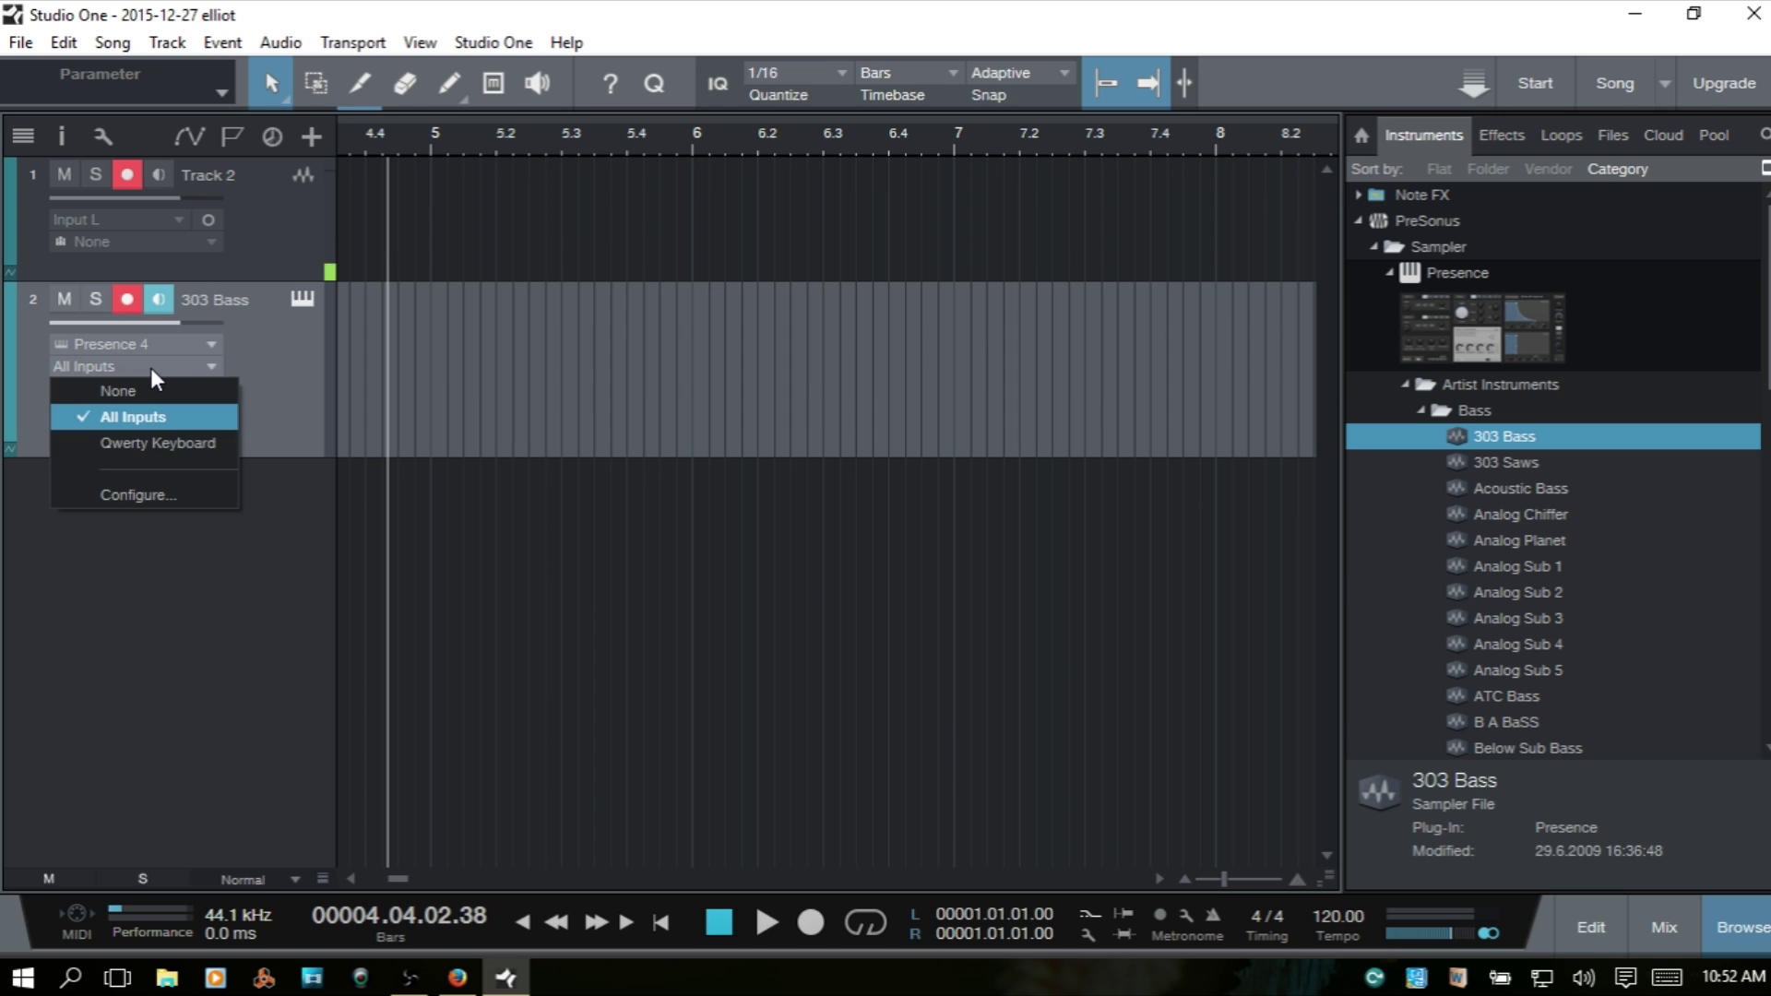
click(140, 444)
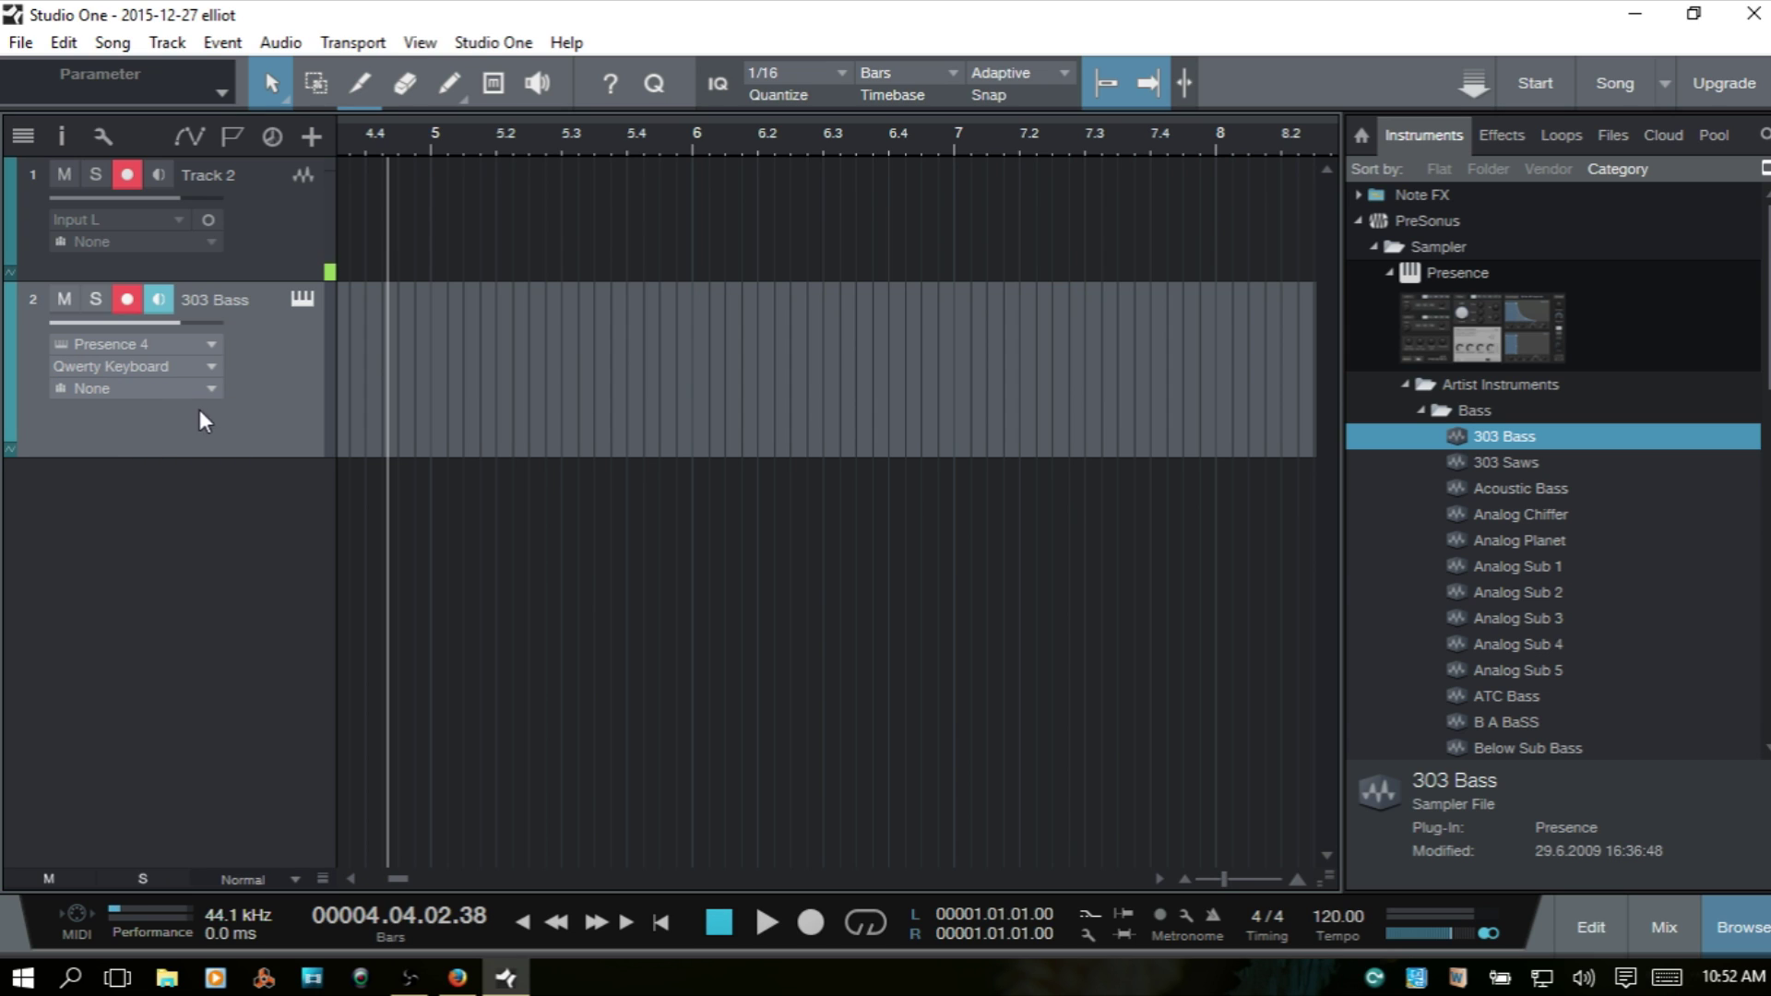
Step: Test-play E, T, W, R, Q on the 303 Bass via the Qwerty Keyboard in Presence XT
click(305, 300)
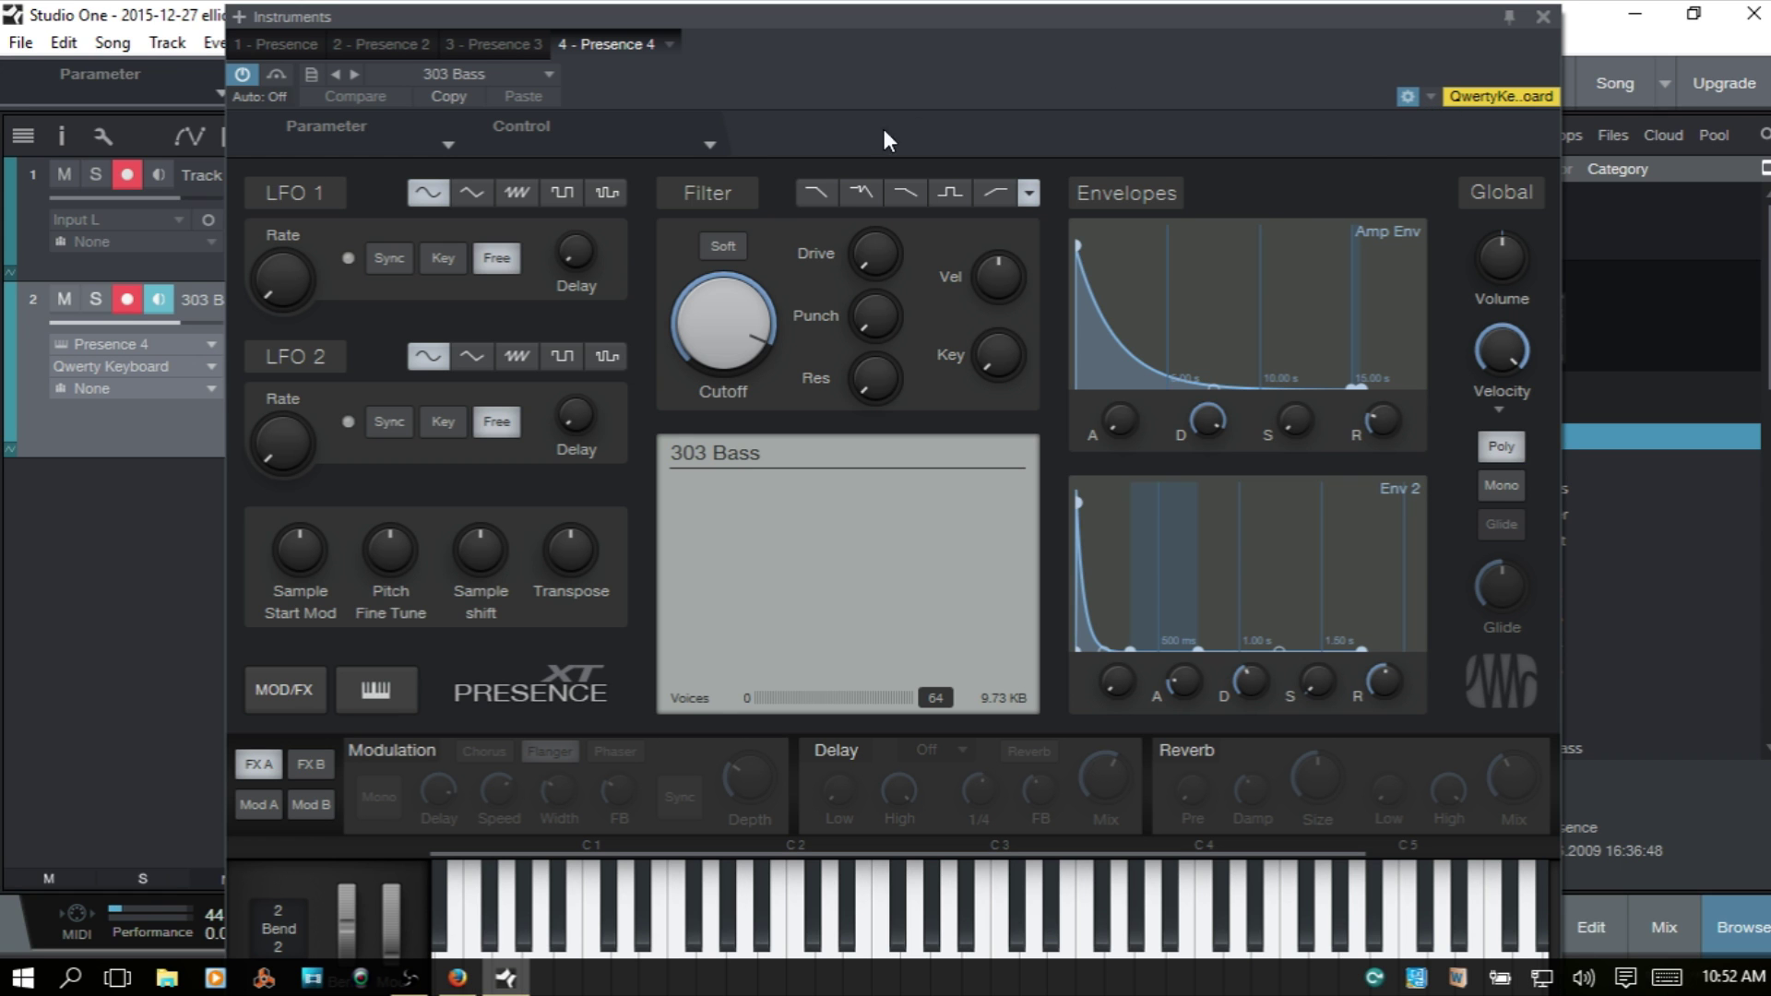
click(709, 143)
click(760, 172)
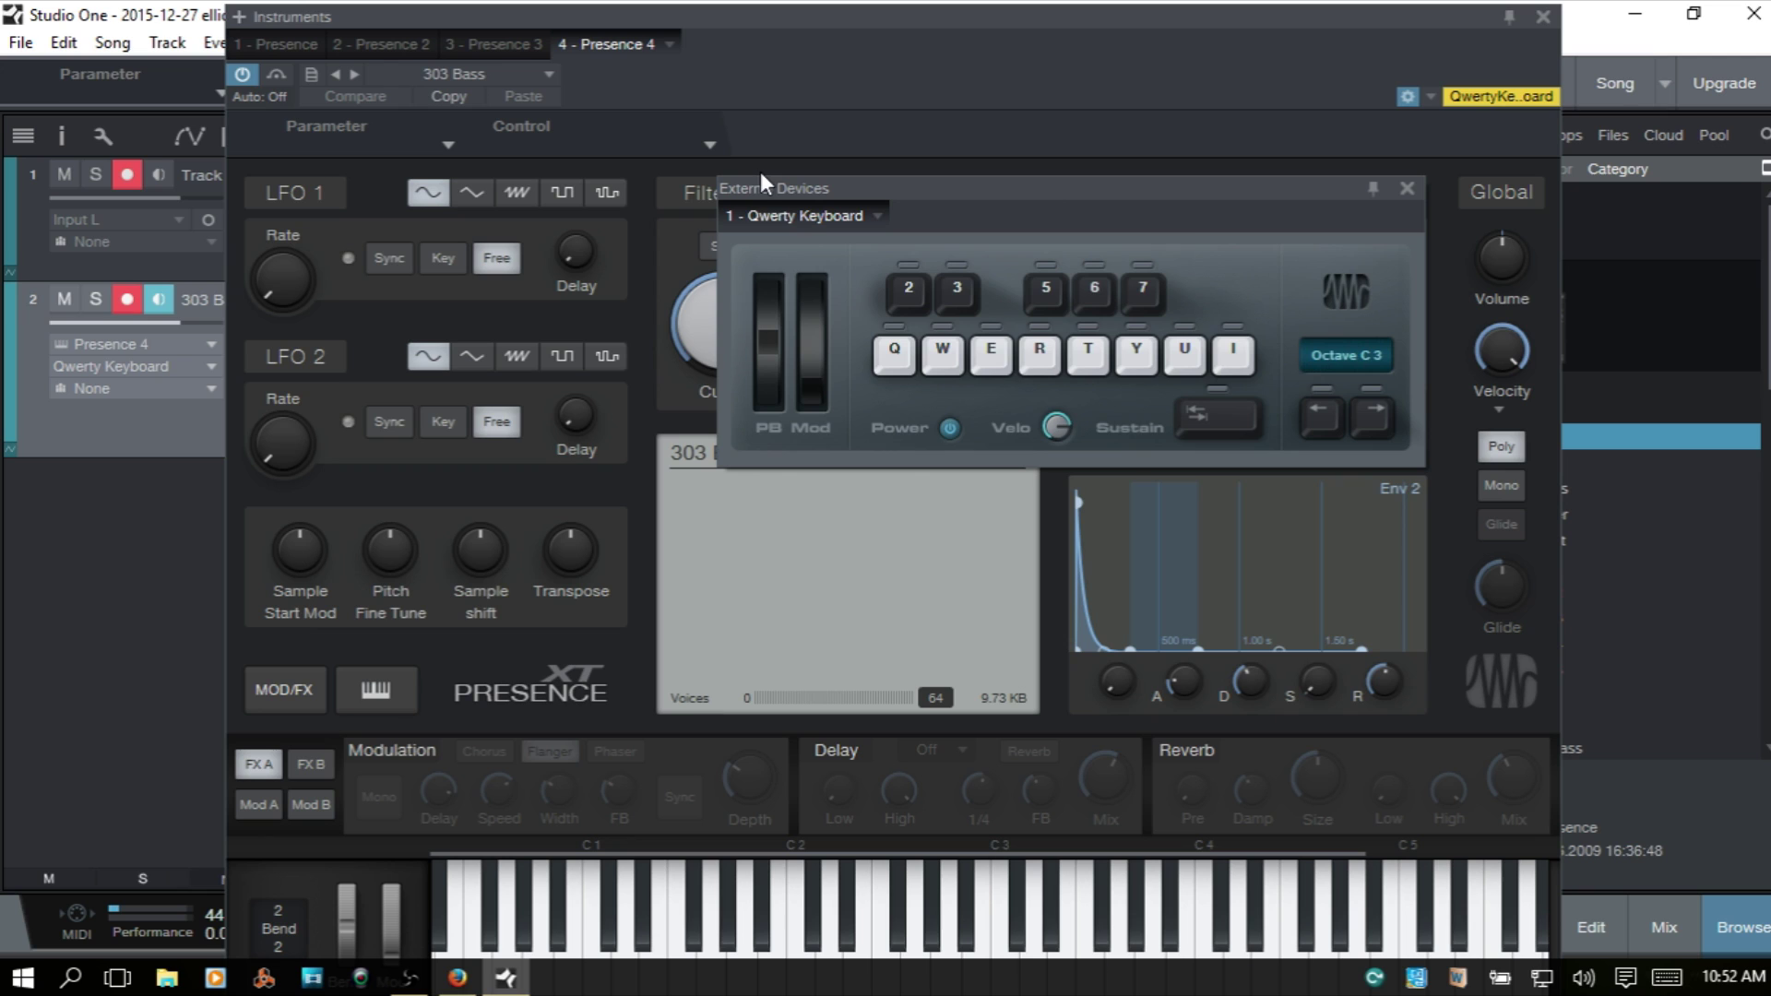
drag(1045, 189, 1051, 56)
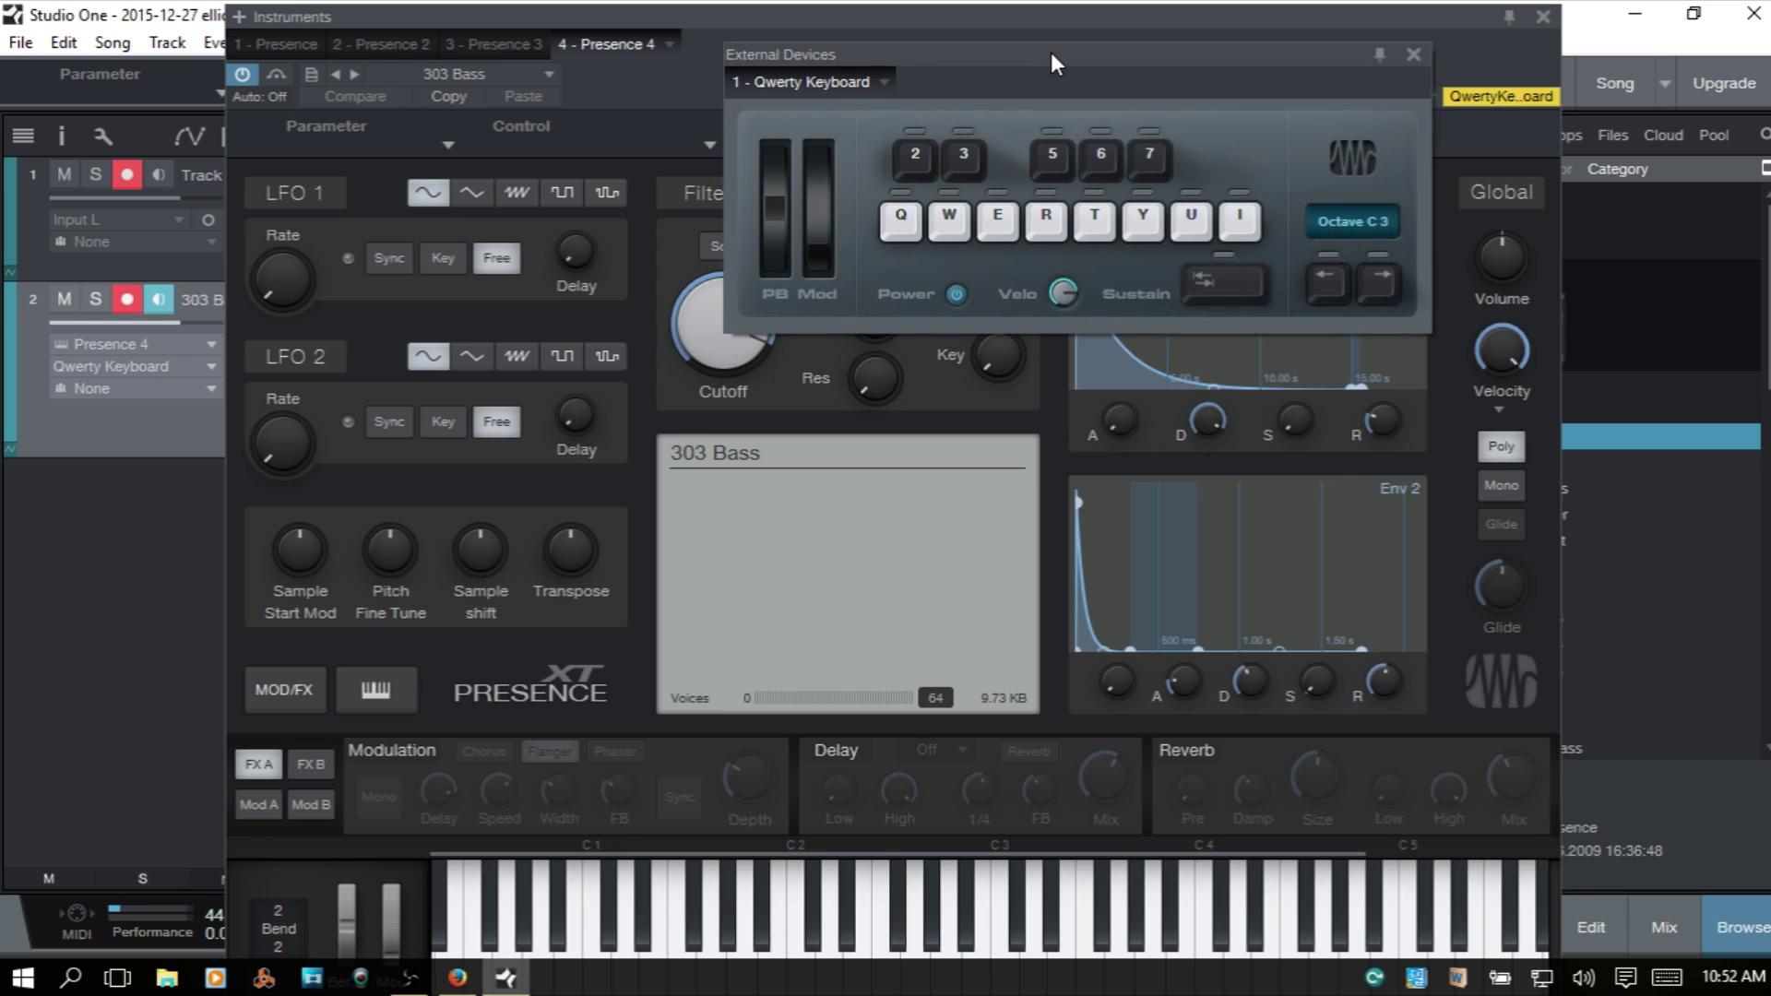
key(e)
key(t)
key(w)
key(r)
key(q)
click(1411, 56)
click(1540, 16)
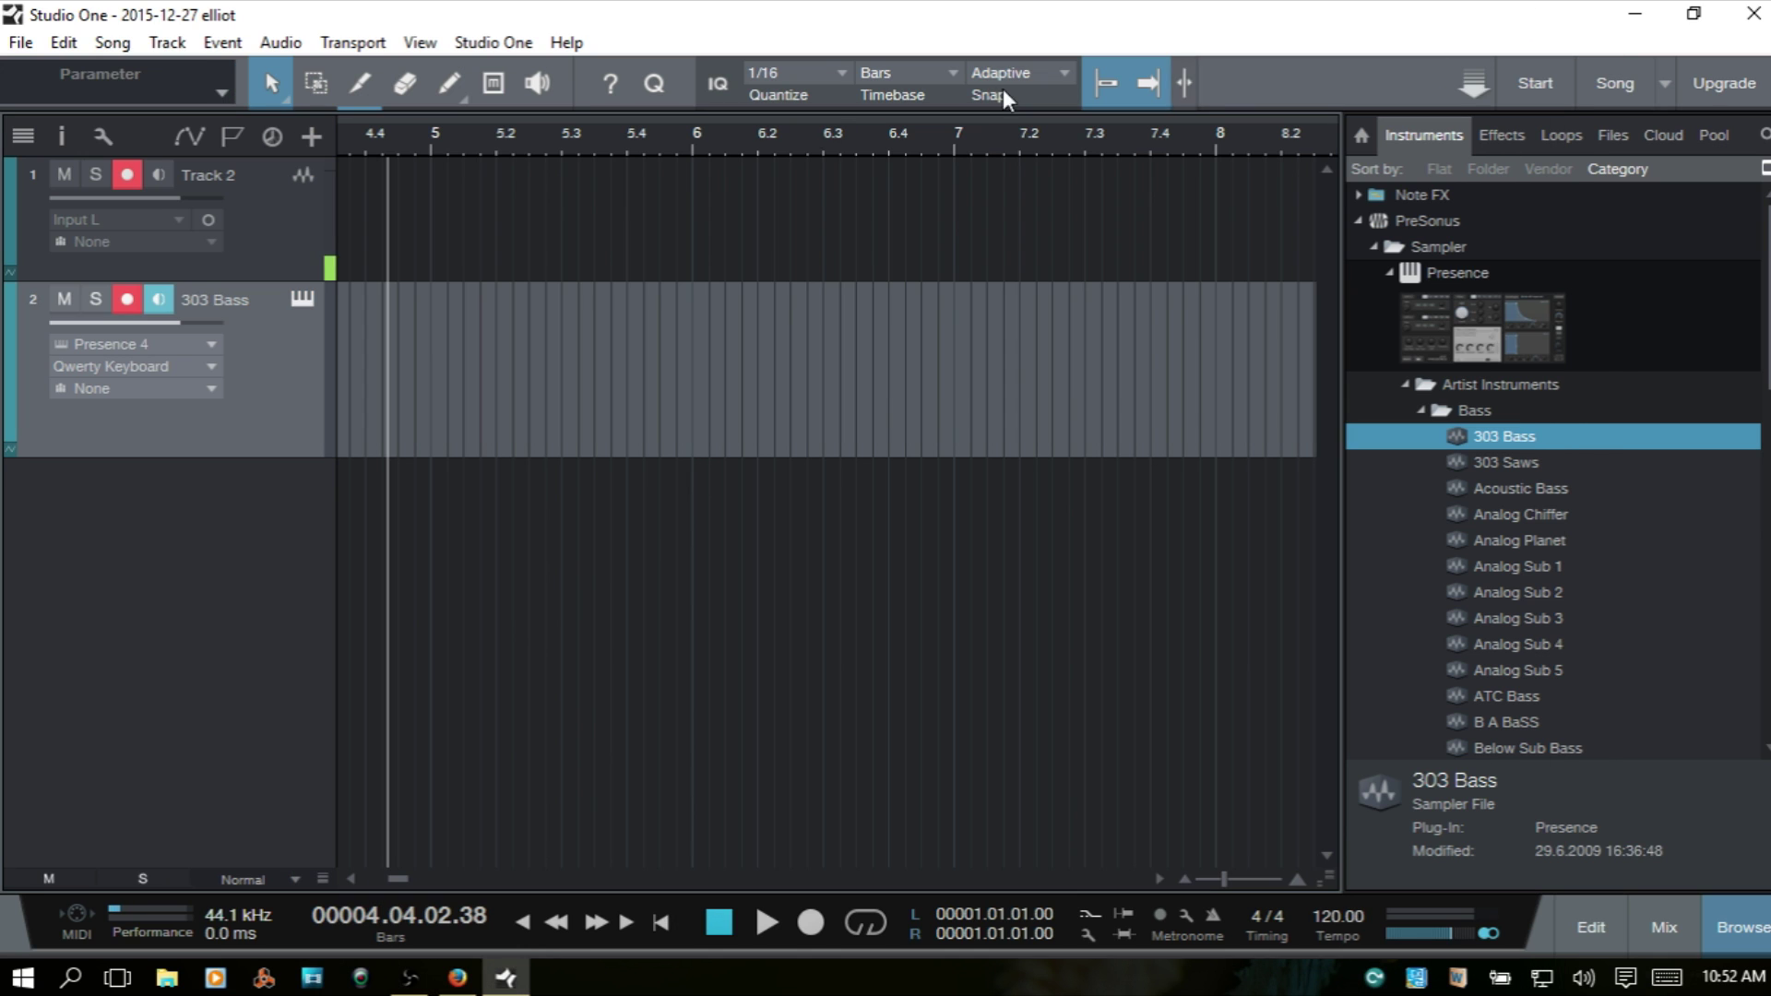
click(208, 365)
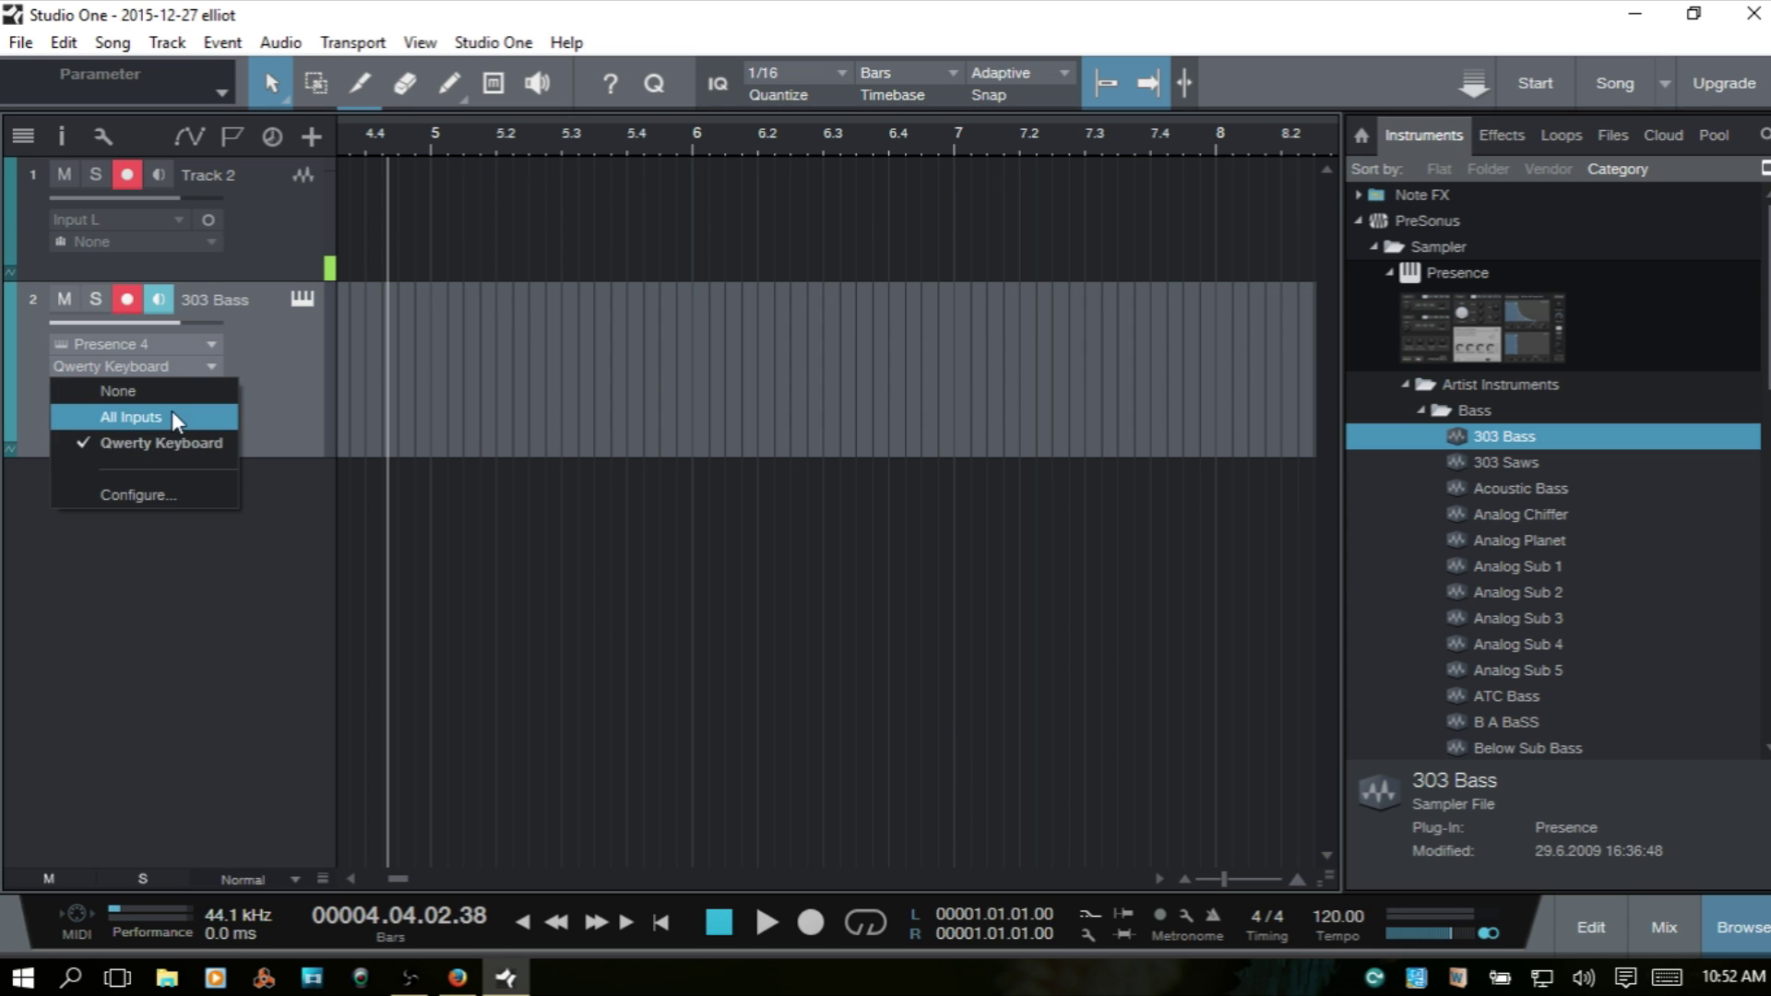
click(135, 495)
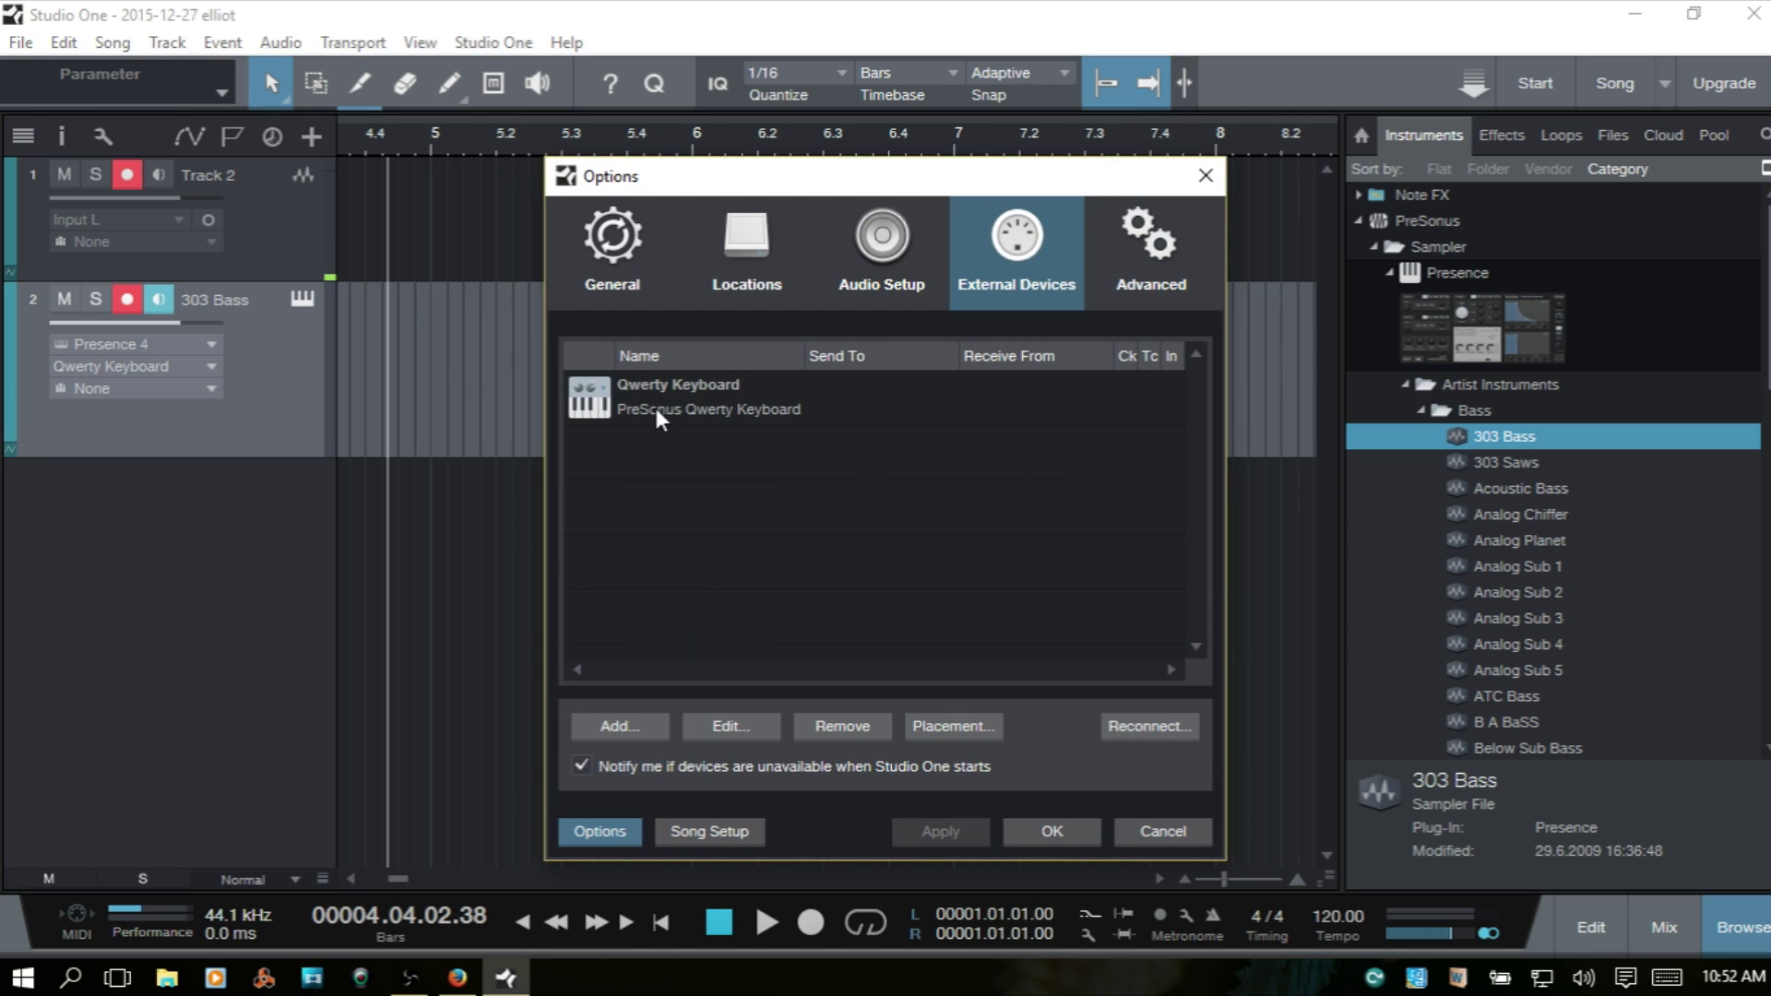
click(684, 402)
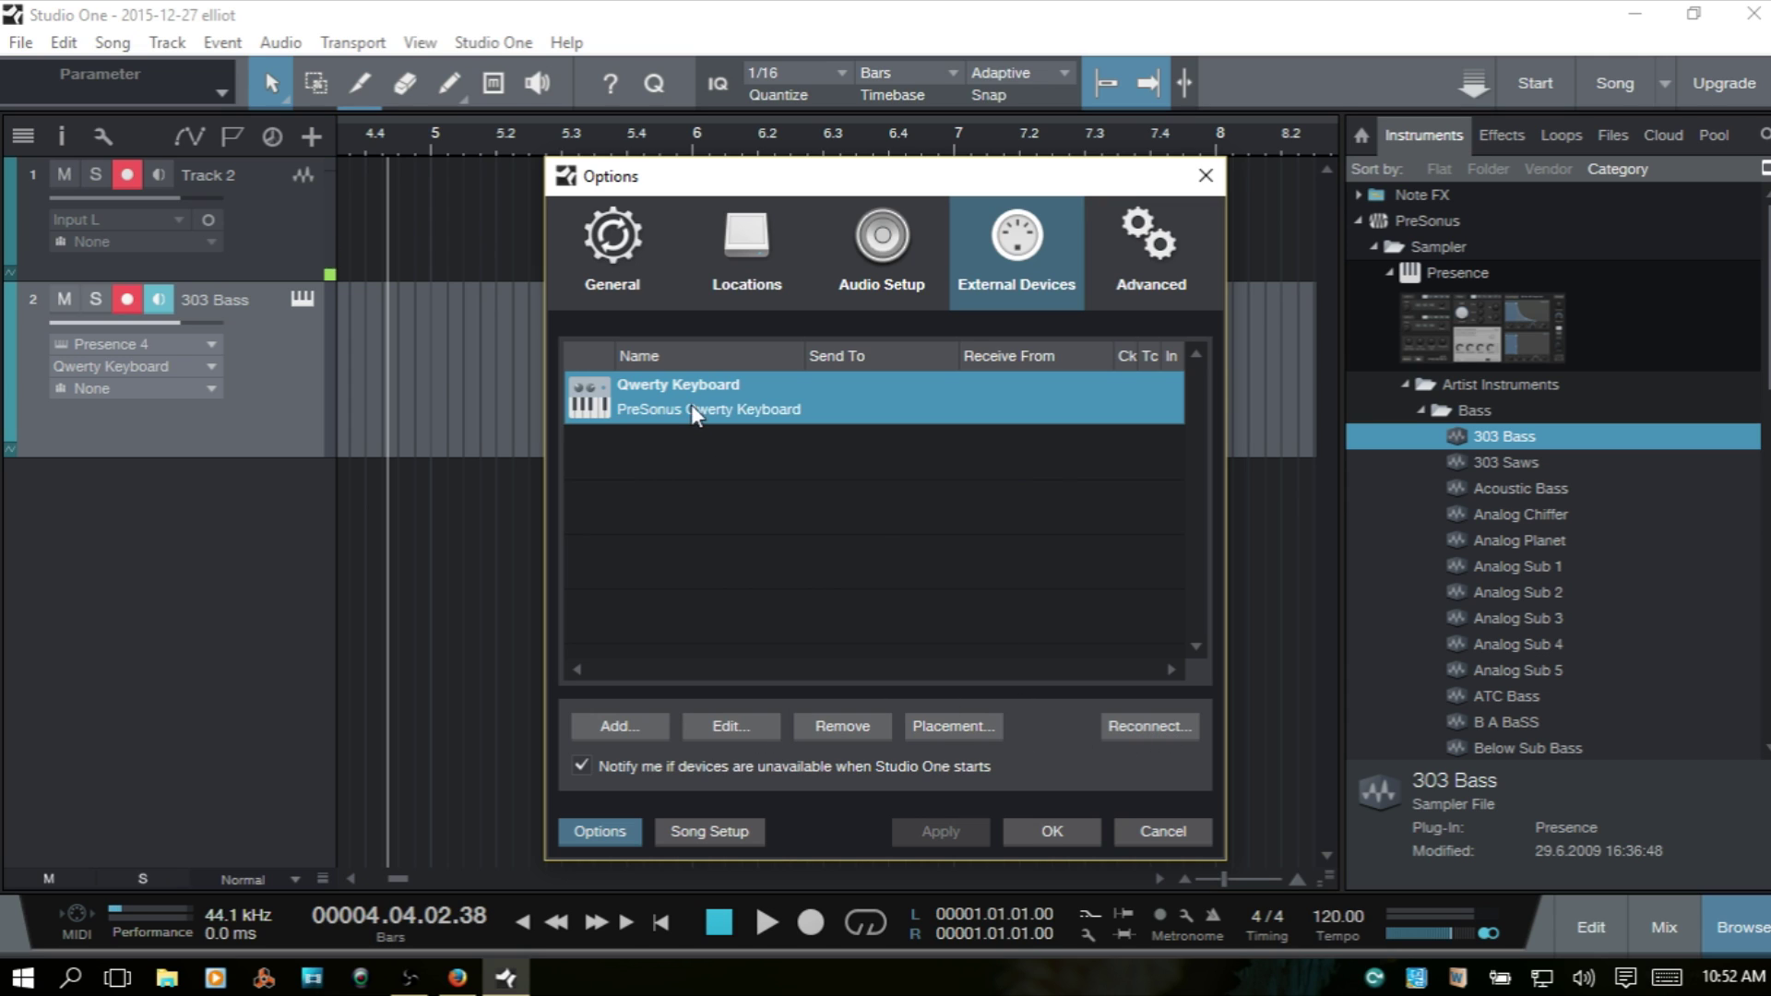
click(729, 727)
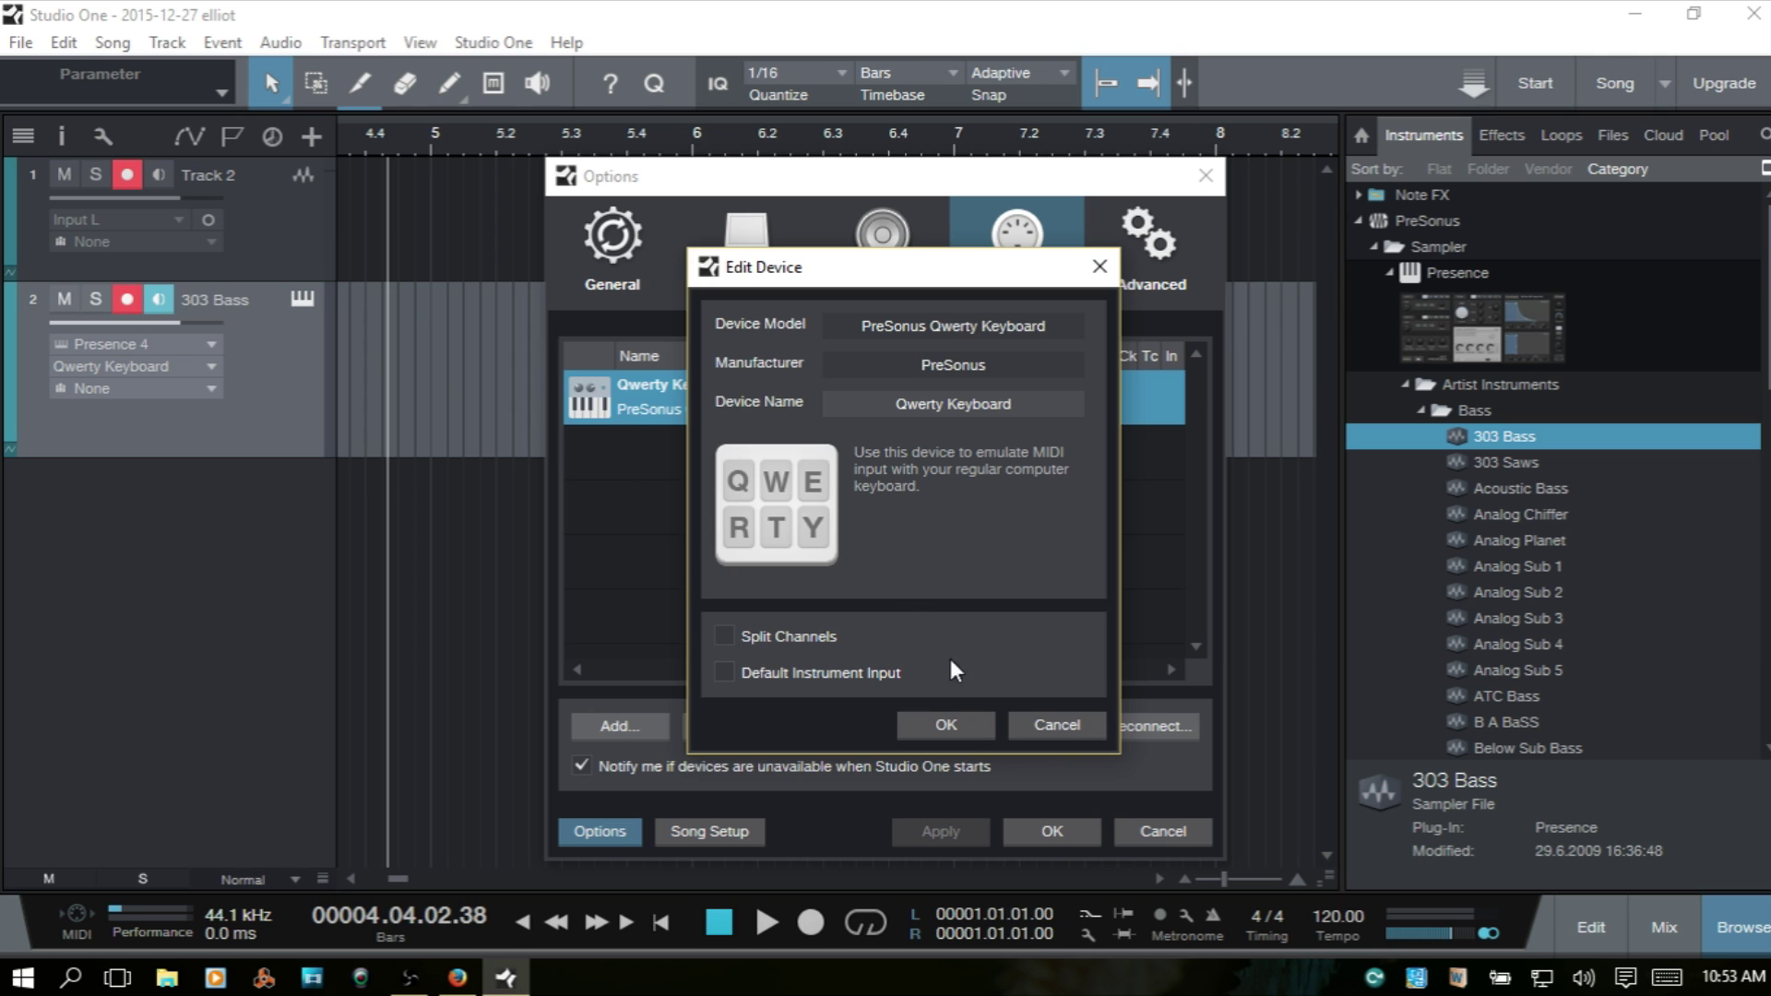
click(1054, 727)
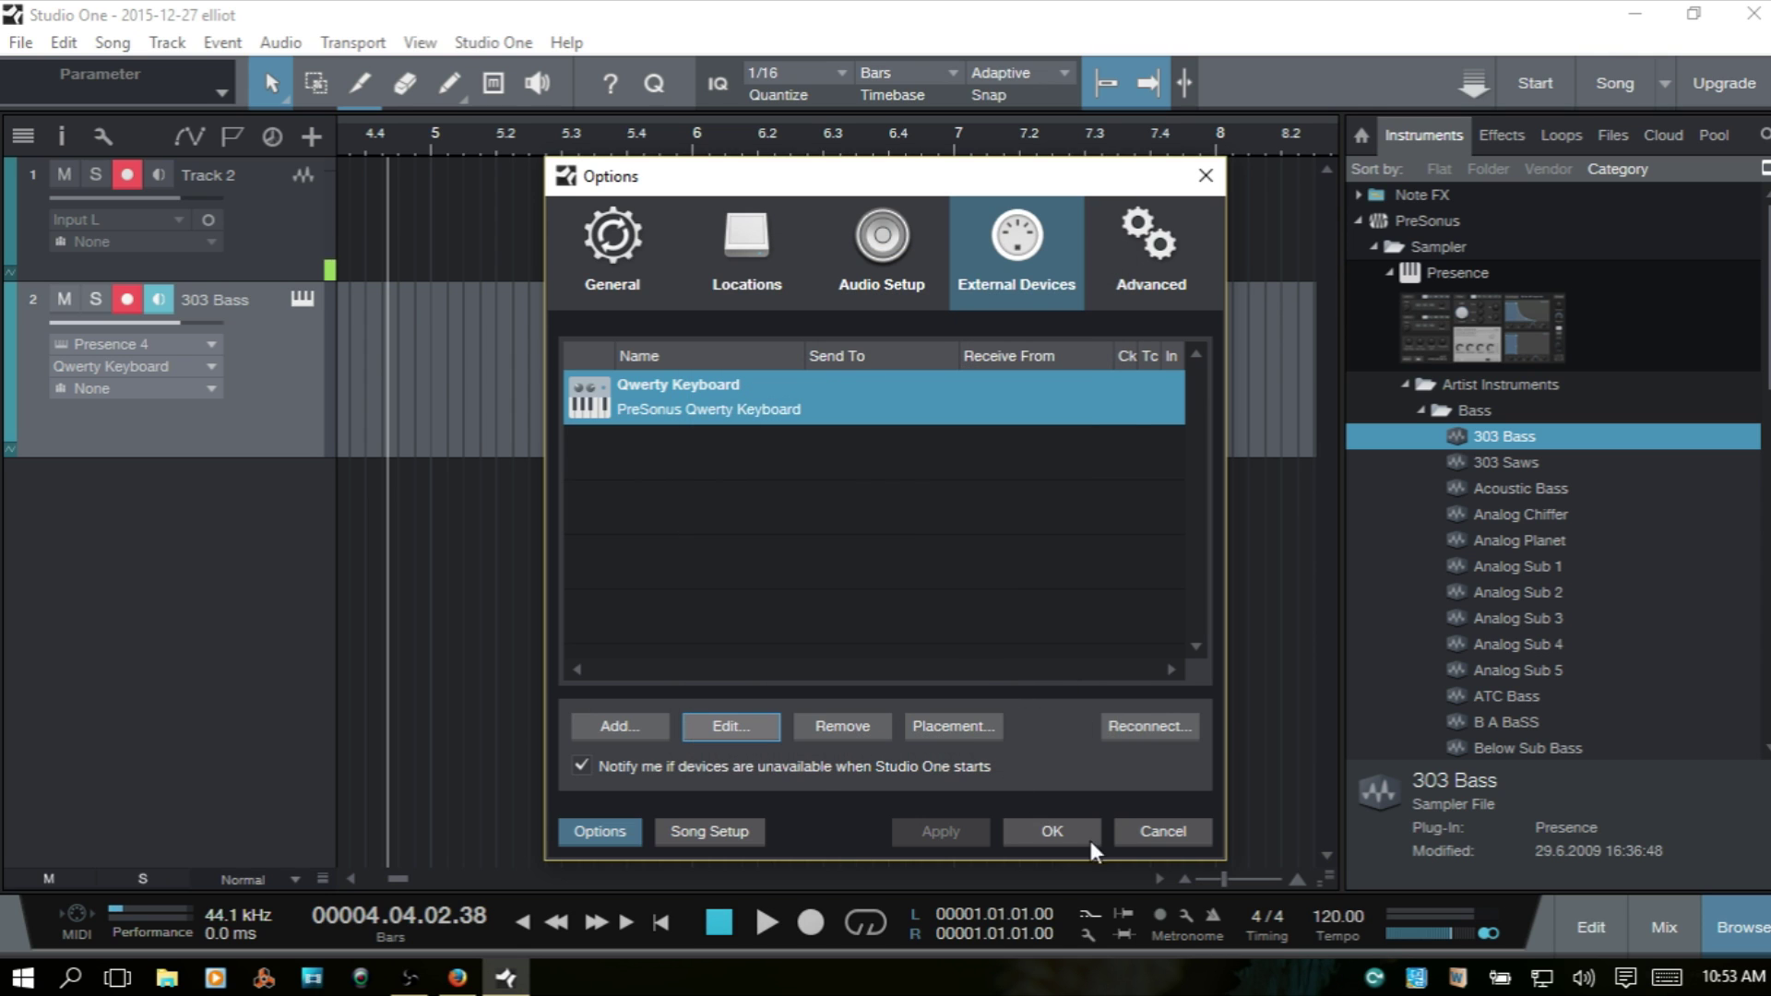
click(1149, 835)
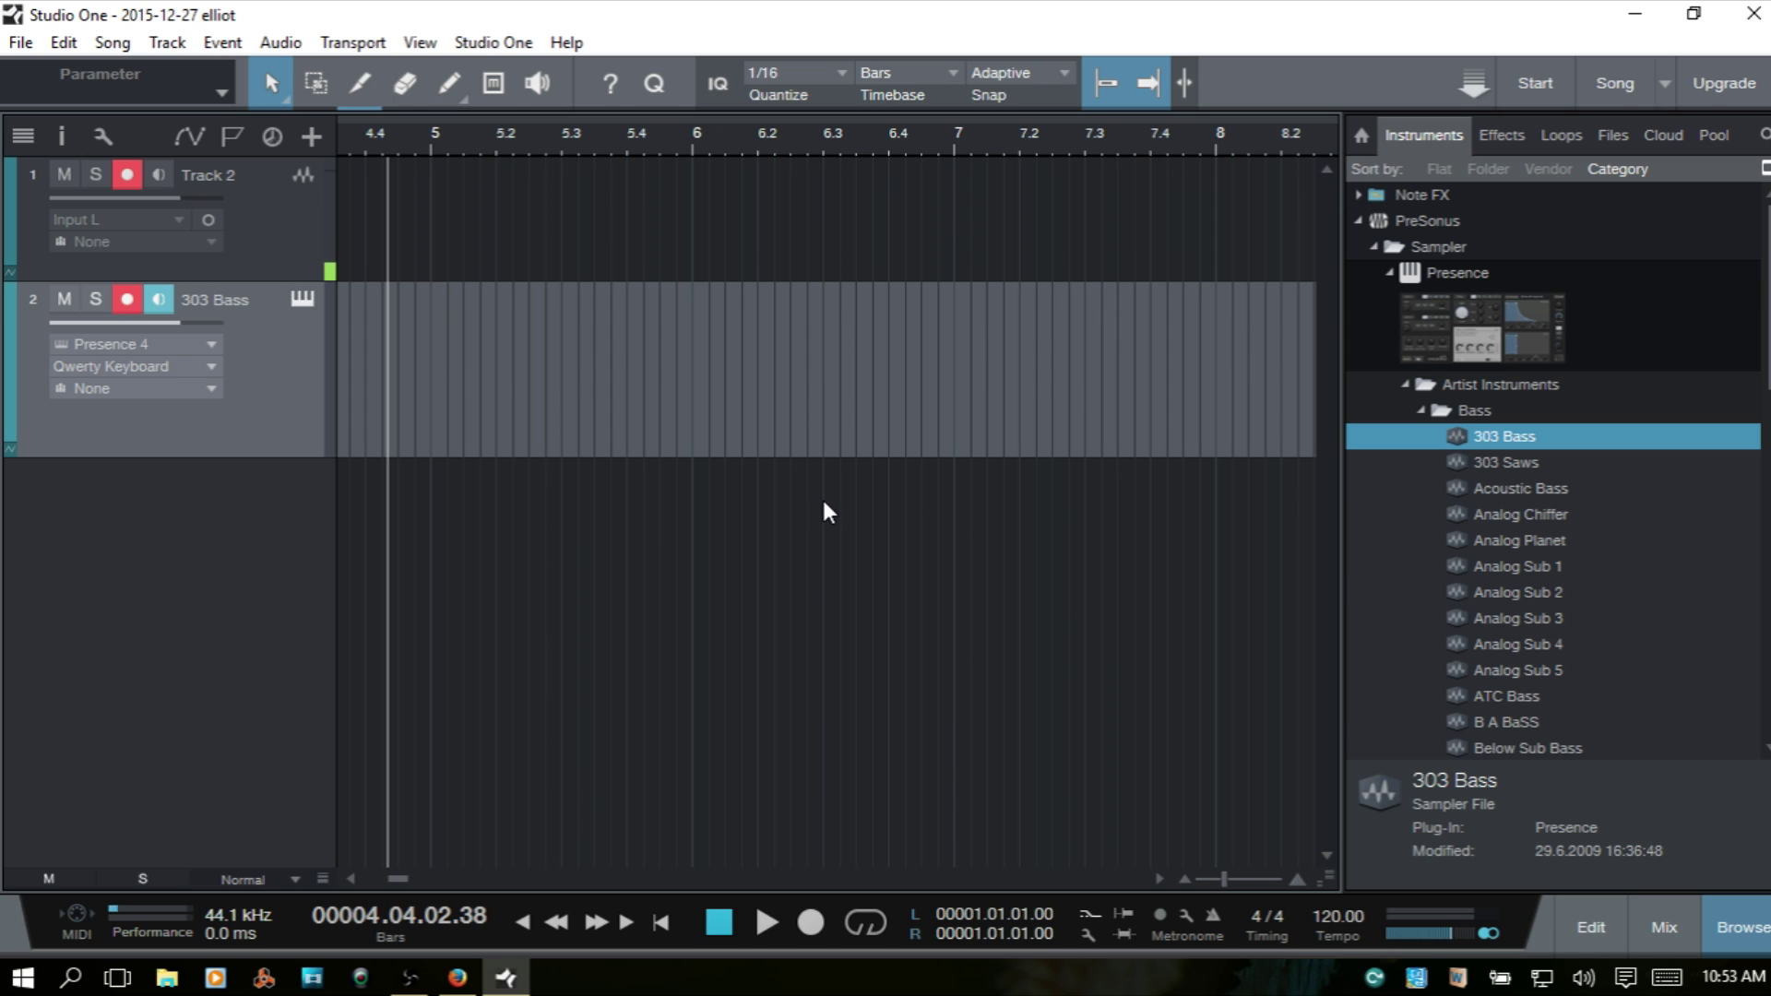
Step: Browse the Loops library to Blues > Bass > loop > Audio Files
click(1558, 138)
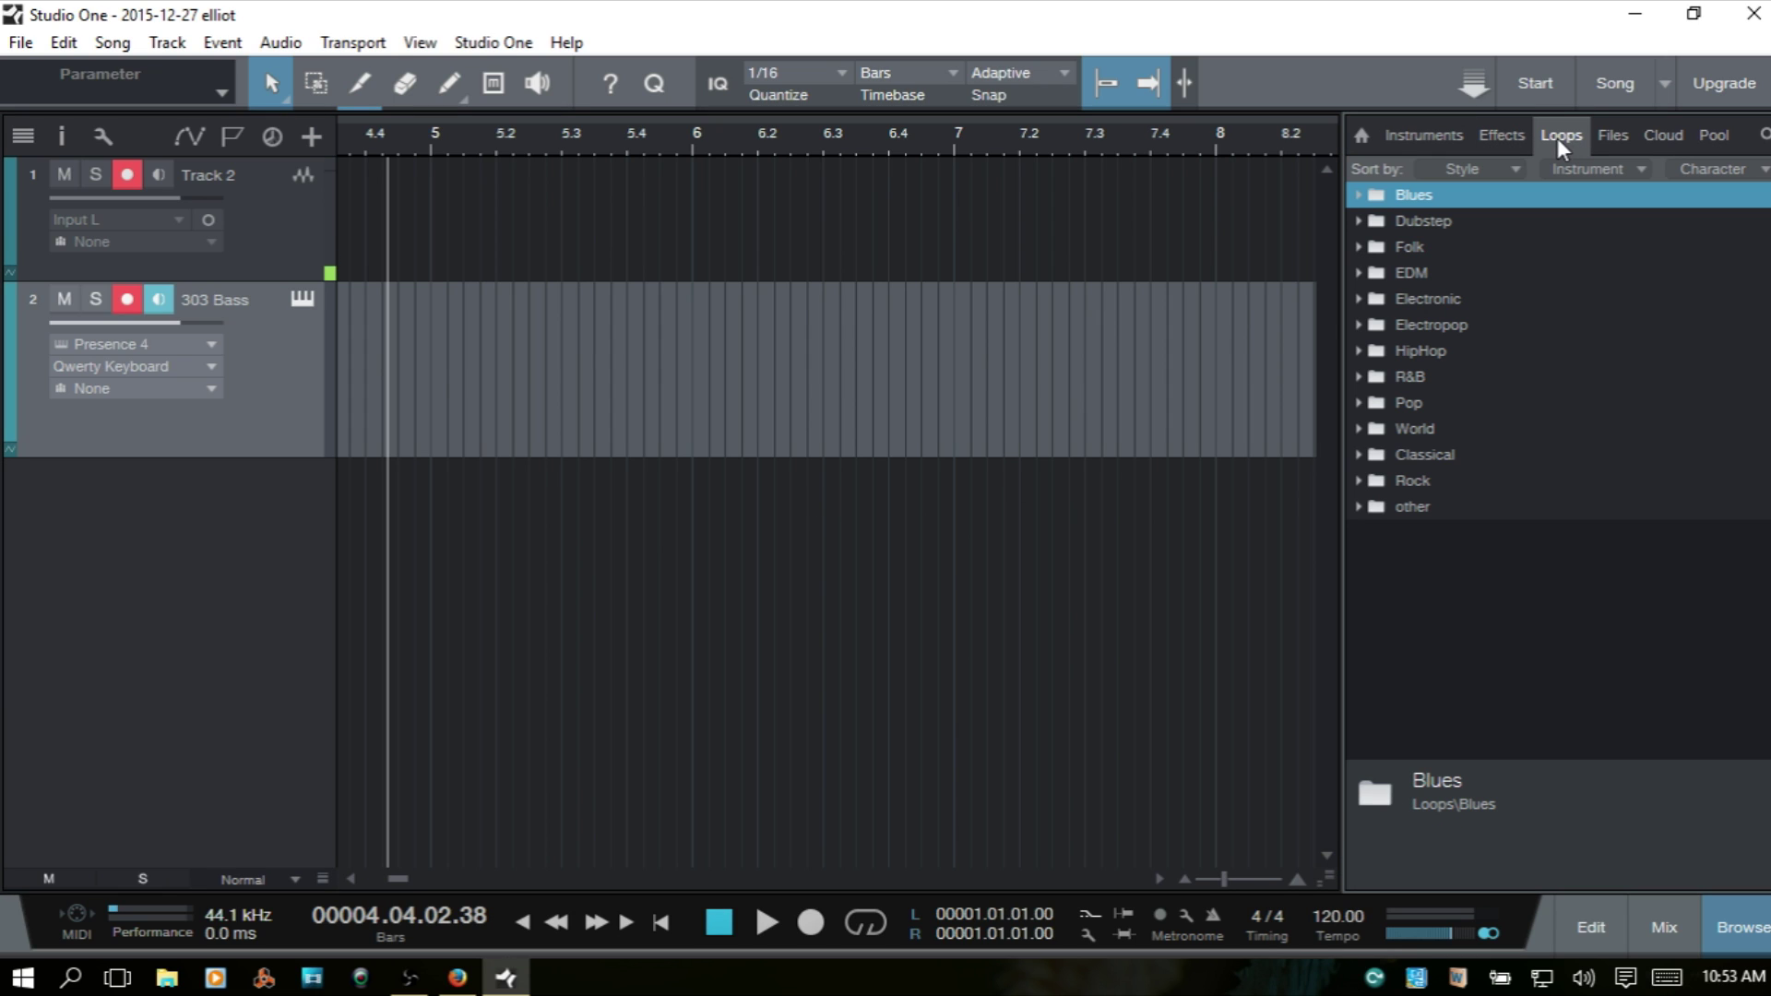
click(1358, 195)
click(1373, 222)
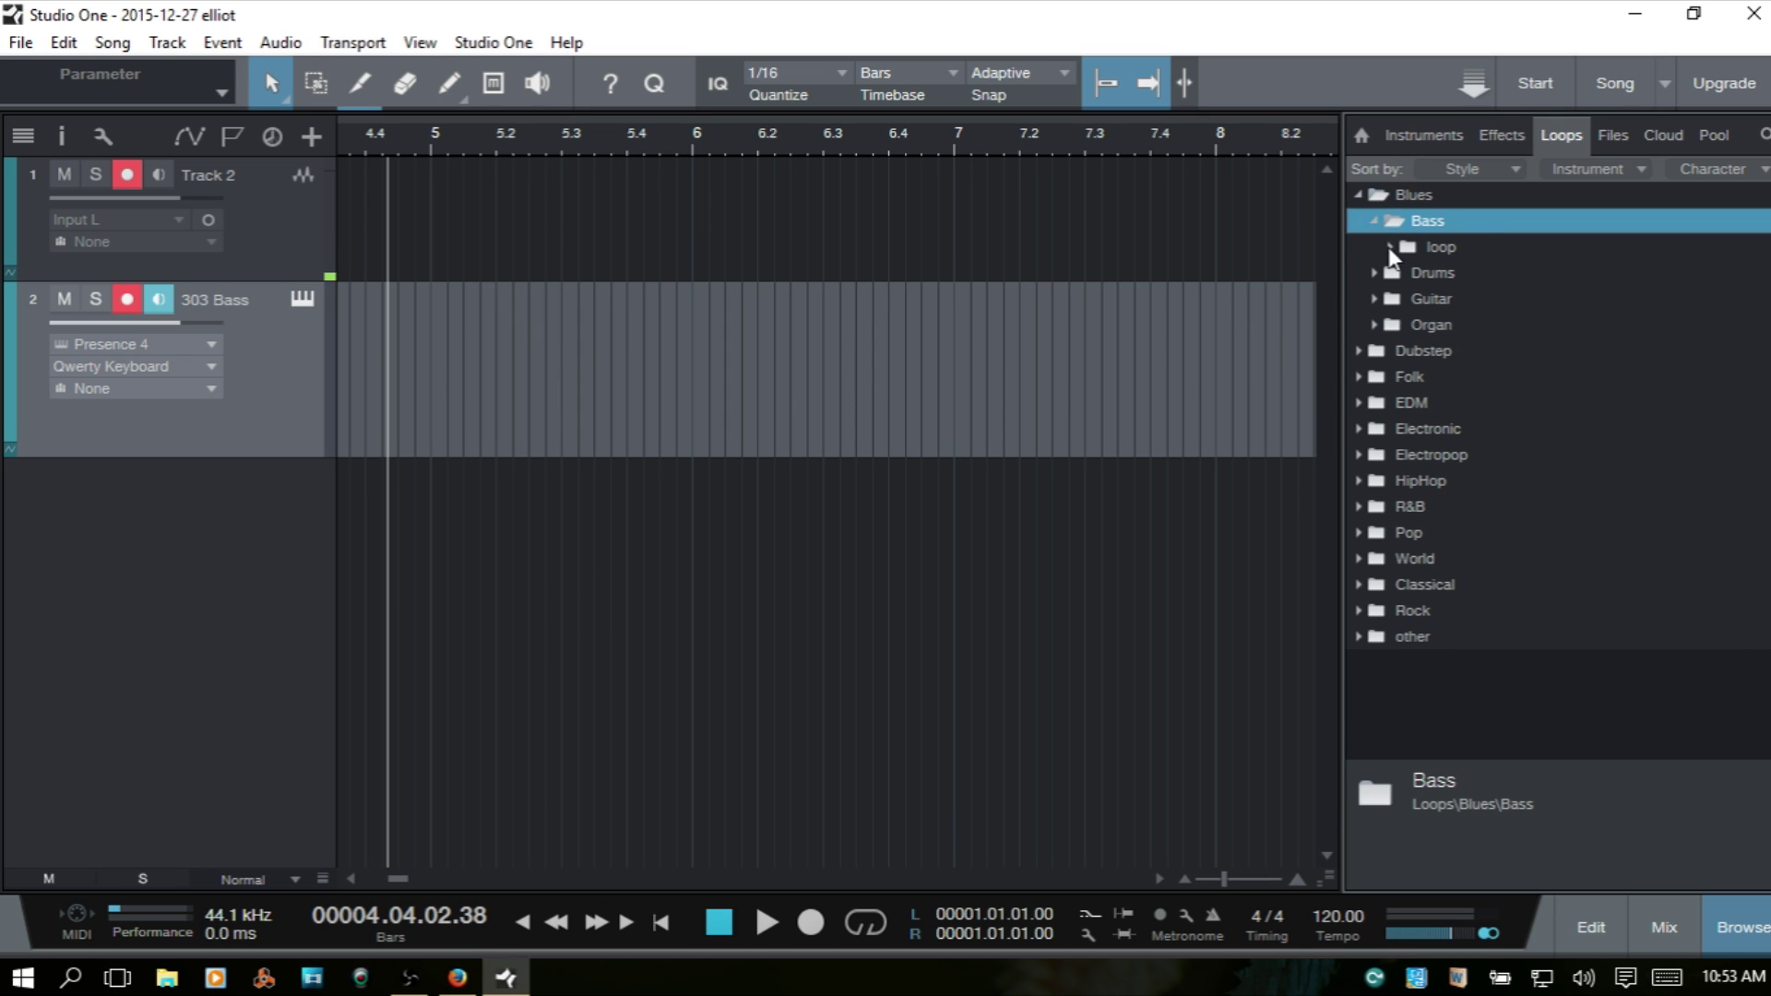
click(1389, 247)
click(1406, 274)
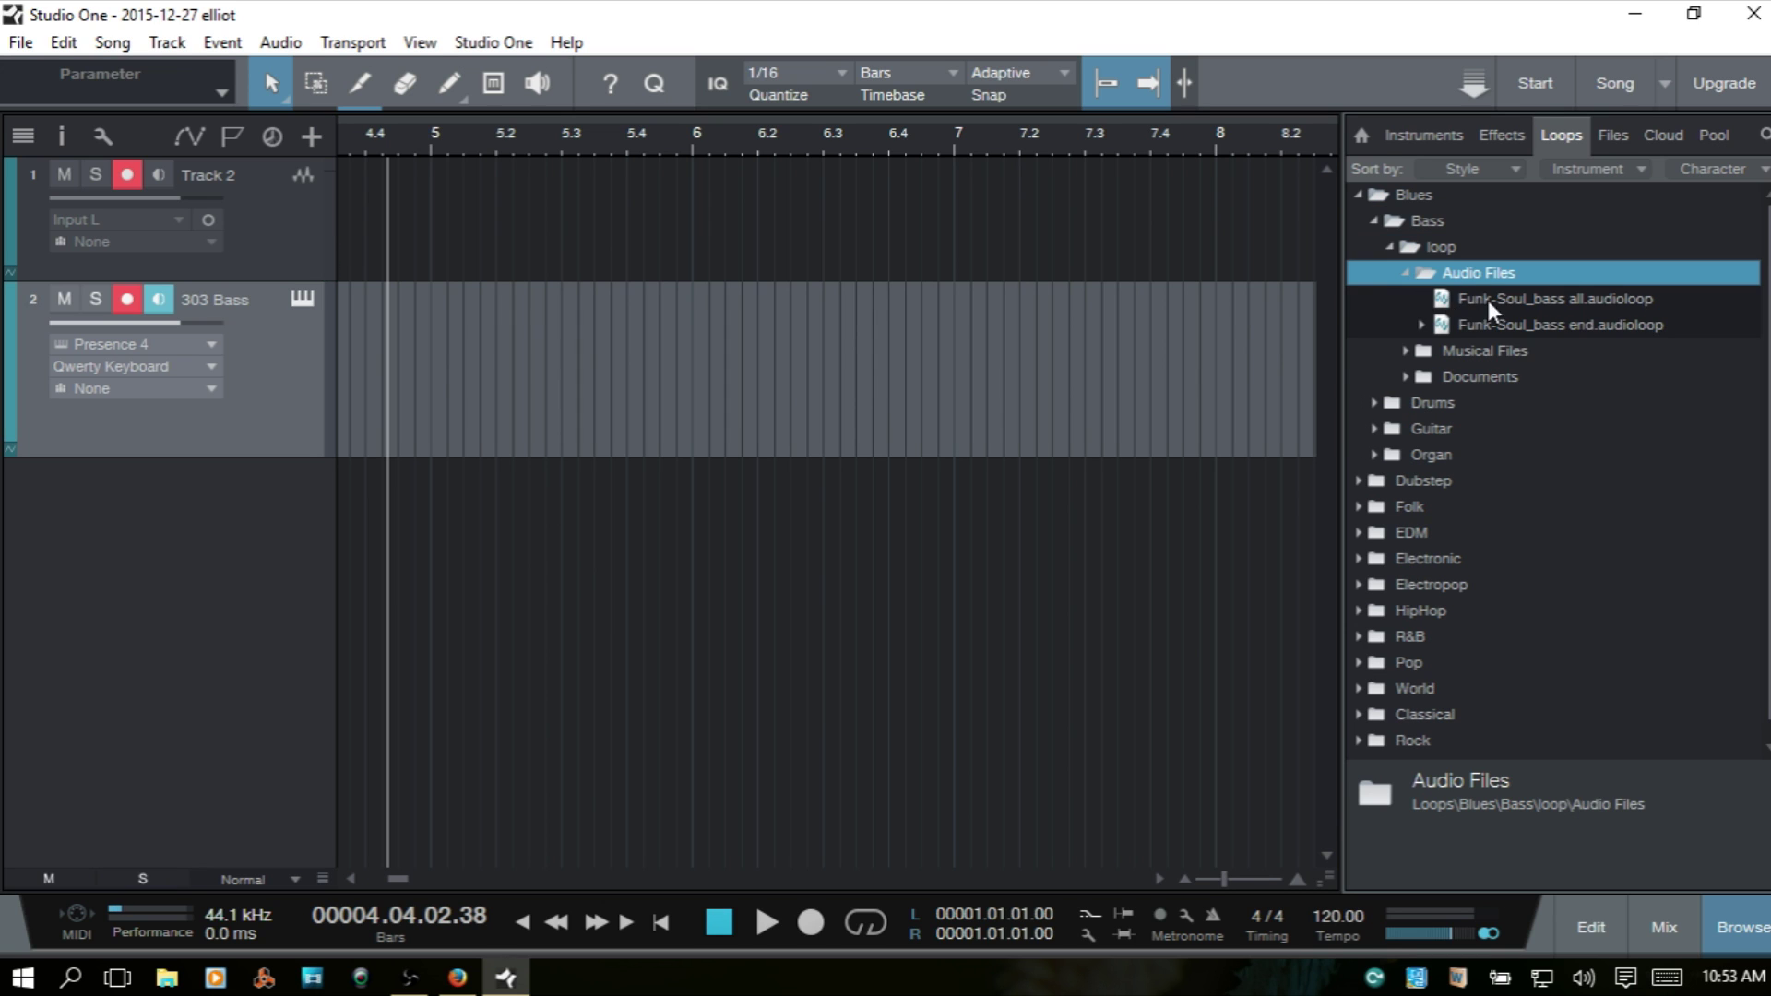
Step: Place Funk-Soul_bass all as a new audio track, shift it slightly earlier, and play it
drag(1518, 304, 430, 562)
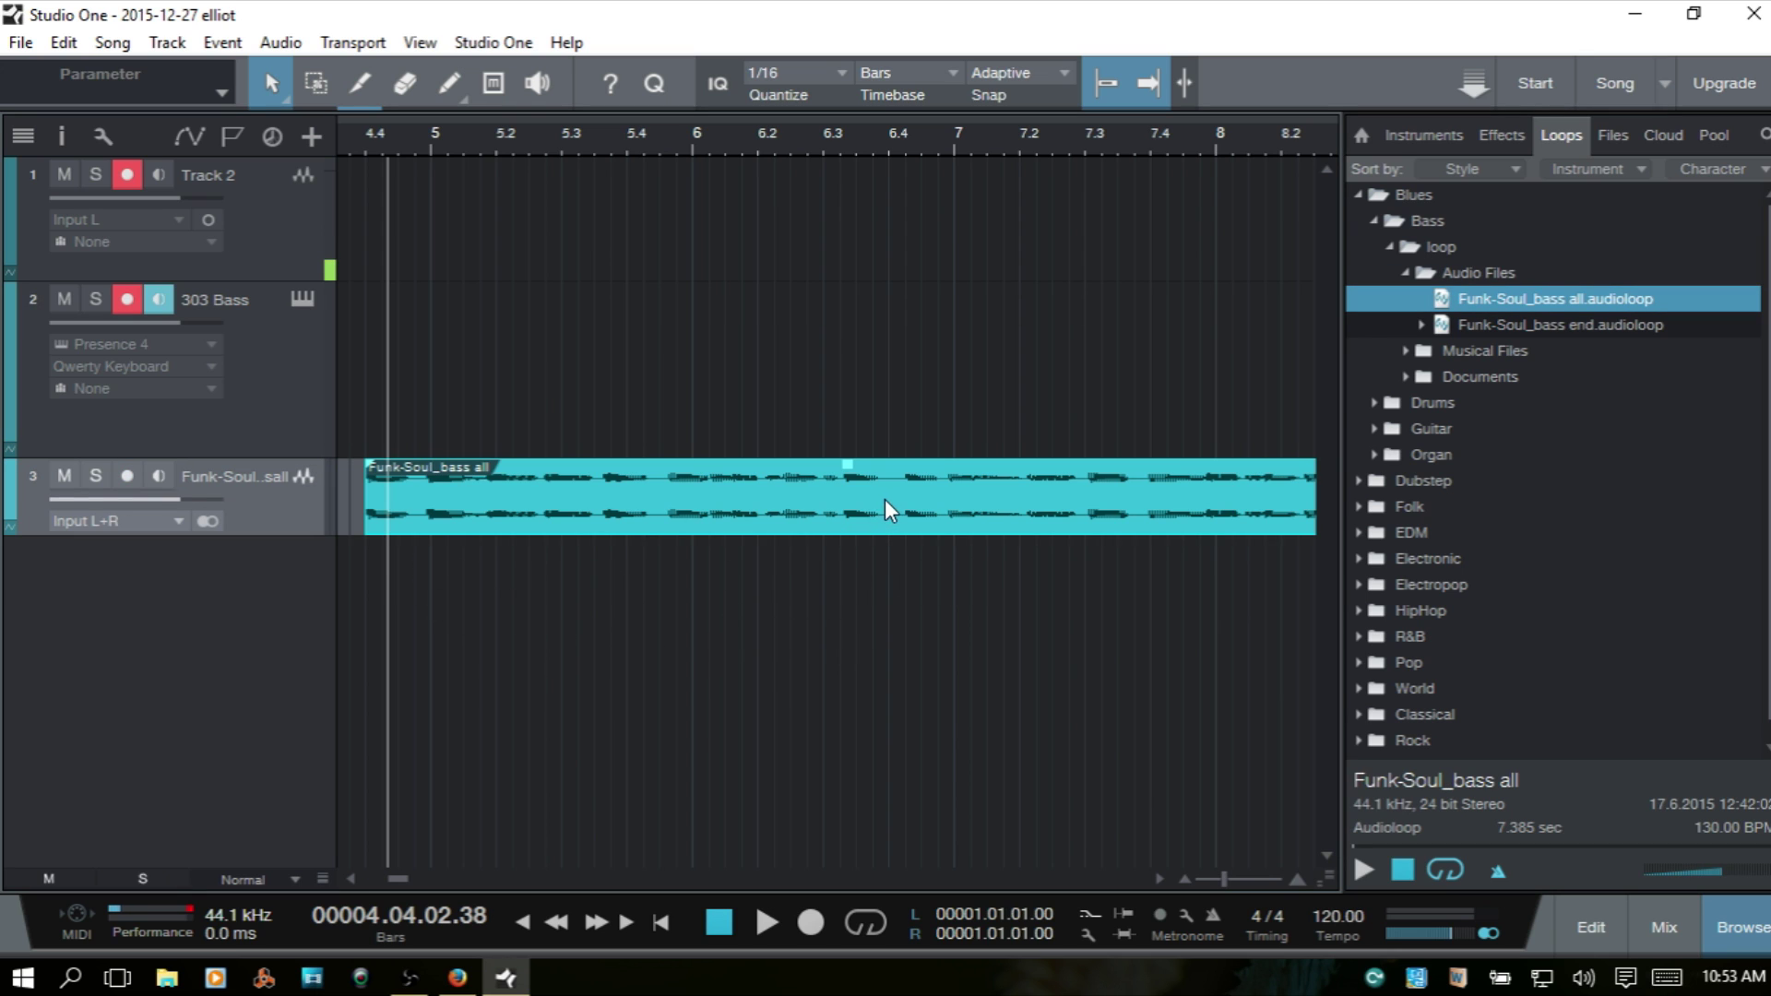
mouse_move(889, 505)
mouse_down()
mouse_move(850, 506)
mouse_move(869, 505)
mouse_up()
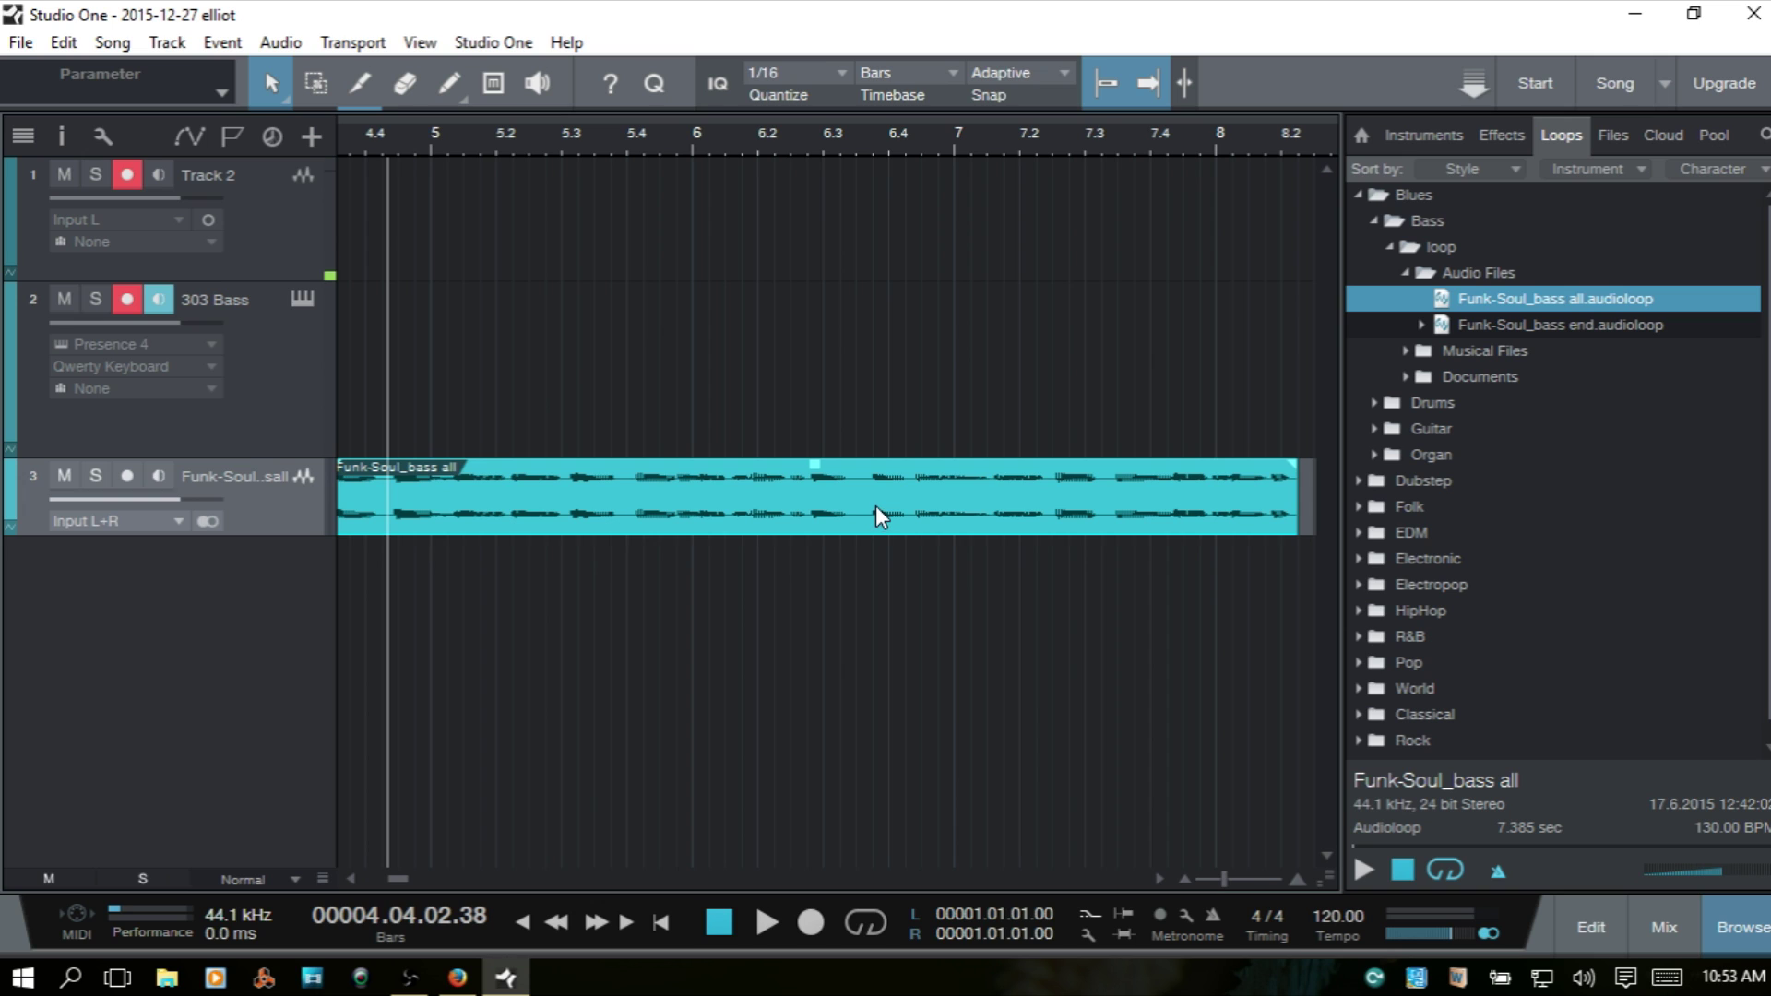
key(space)
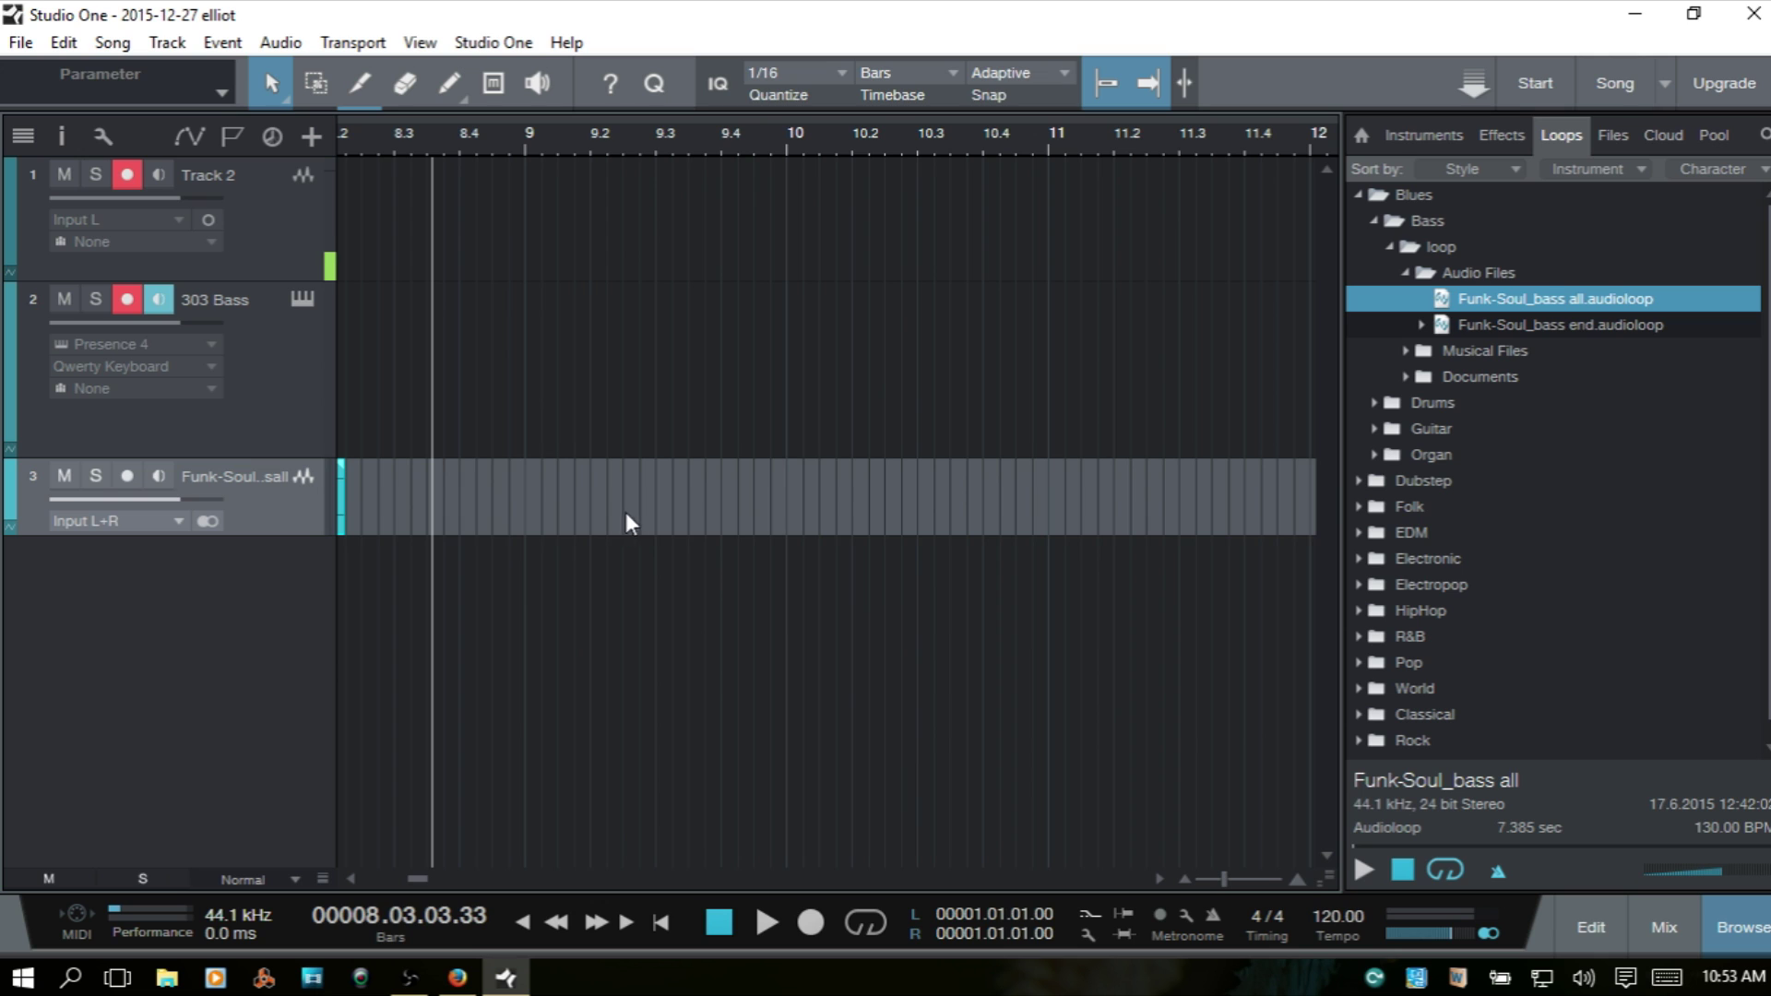
Step: Reopen the Presence XT editor from the 303 Bass track's keyboard icon
click(302, 299)
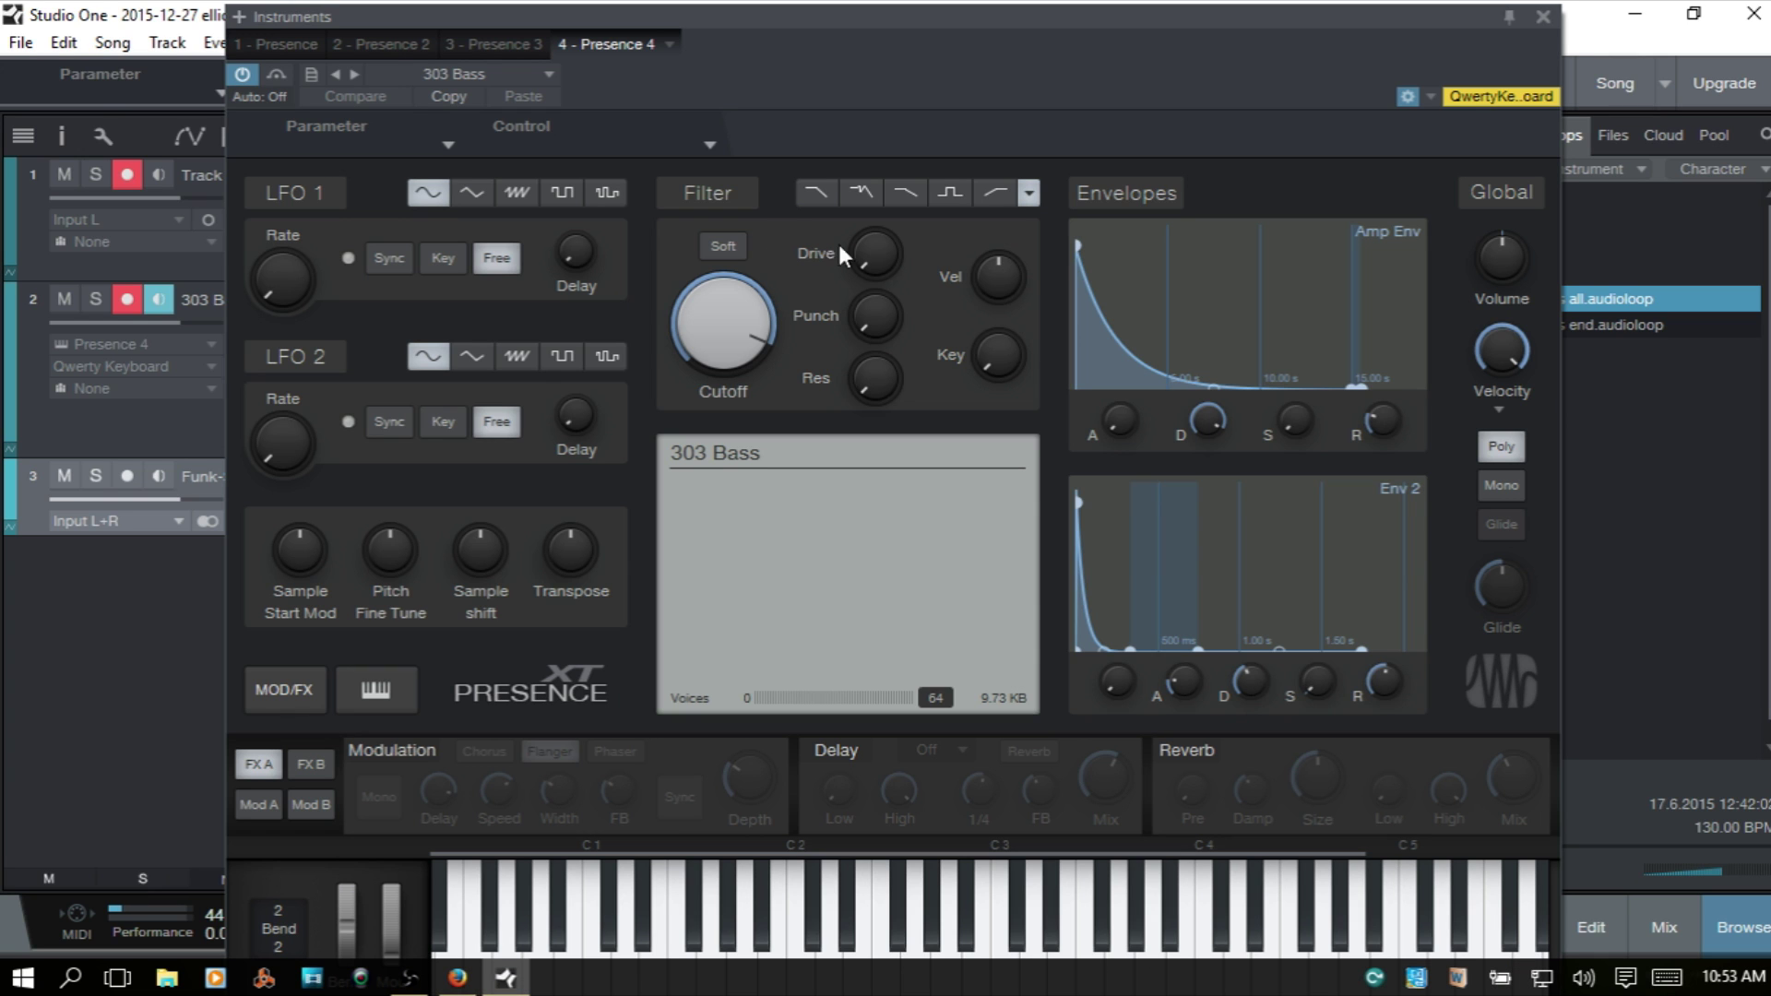